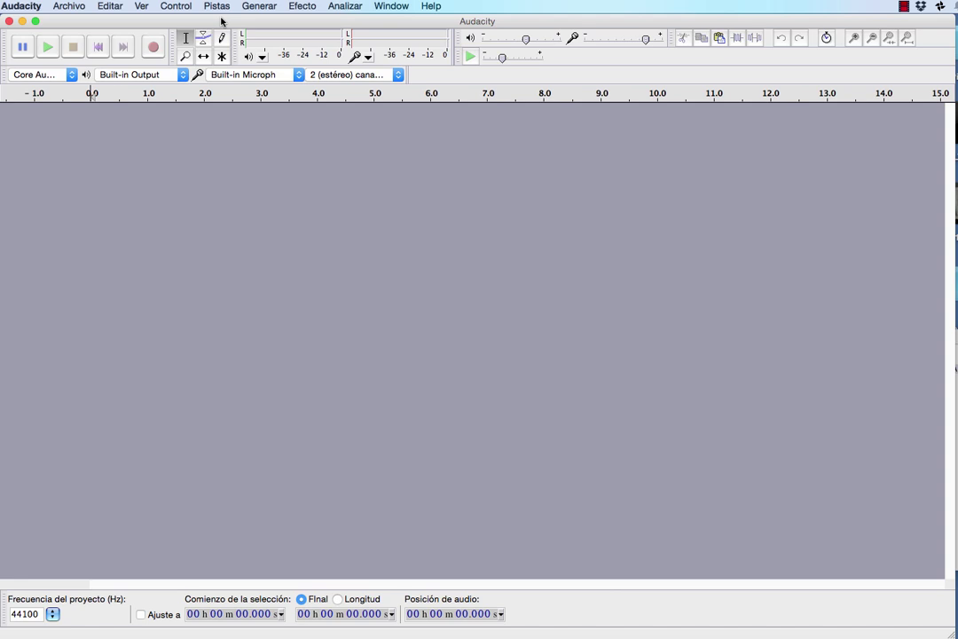
# Open the audio file 1-03 Act 1_ Der Vogelfaenger Bin Ich Ja.mp3
pyautogui.click(62, 6)
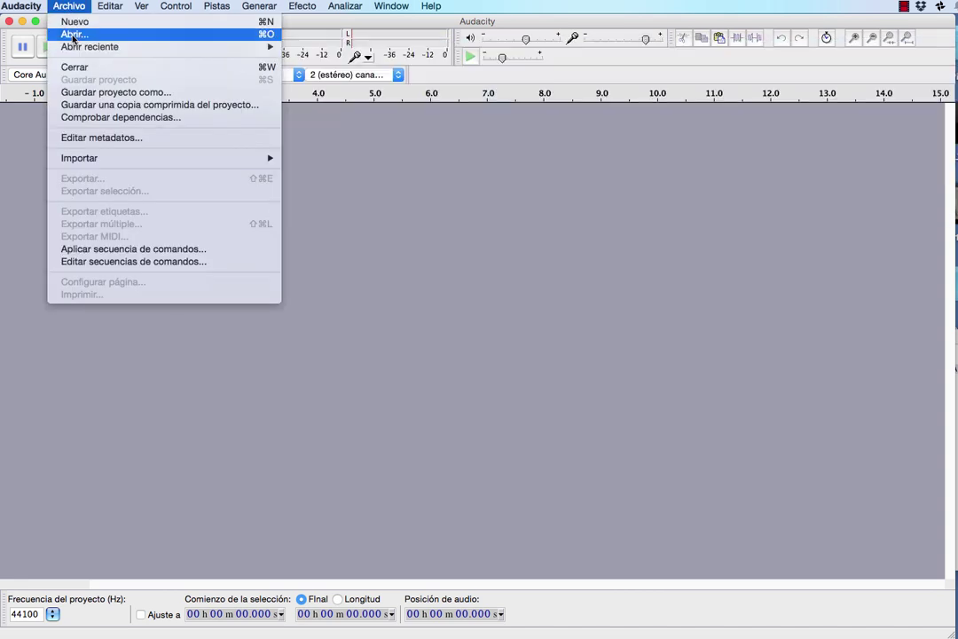
pyautogui.click(77, 38)
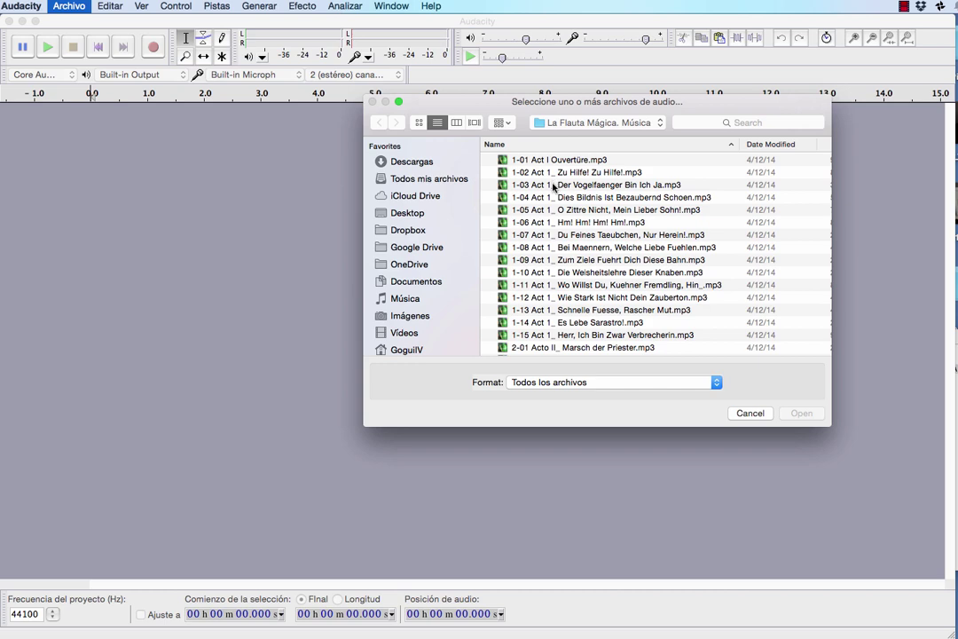
pyautogui.doubleClick(553, 184)
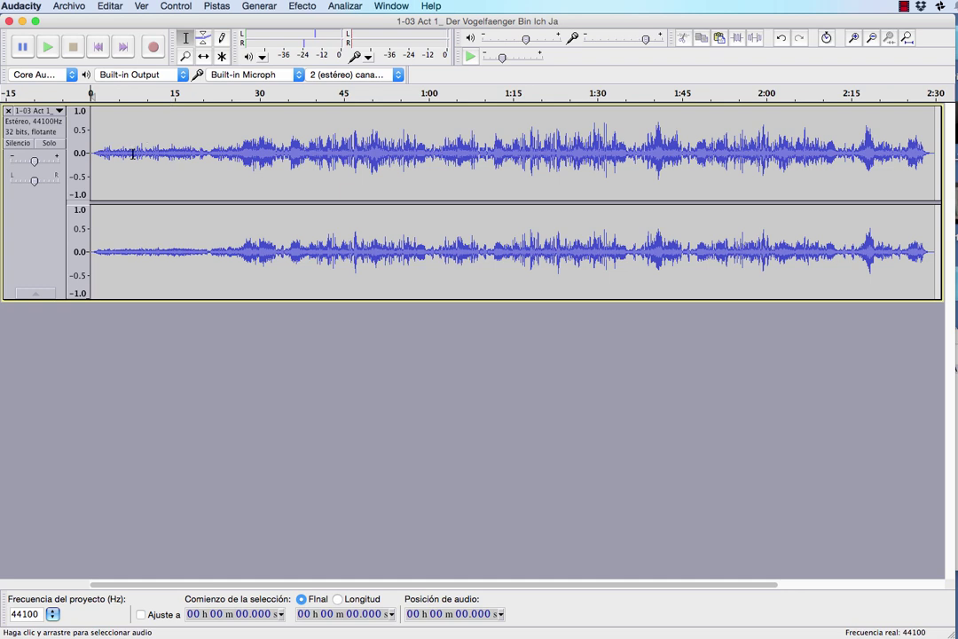
# Select the passage of the song from about 23.7 s to 53.9 s
pyautogui.moveTo(132, 152); pyautogui.dragTo(207, 153)
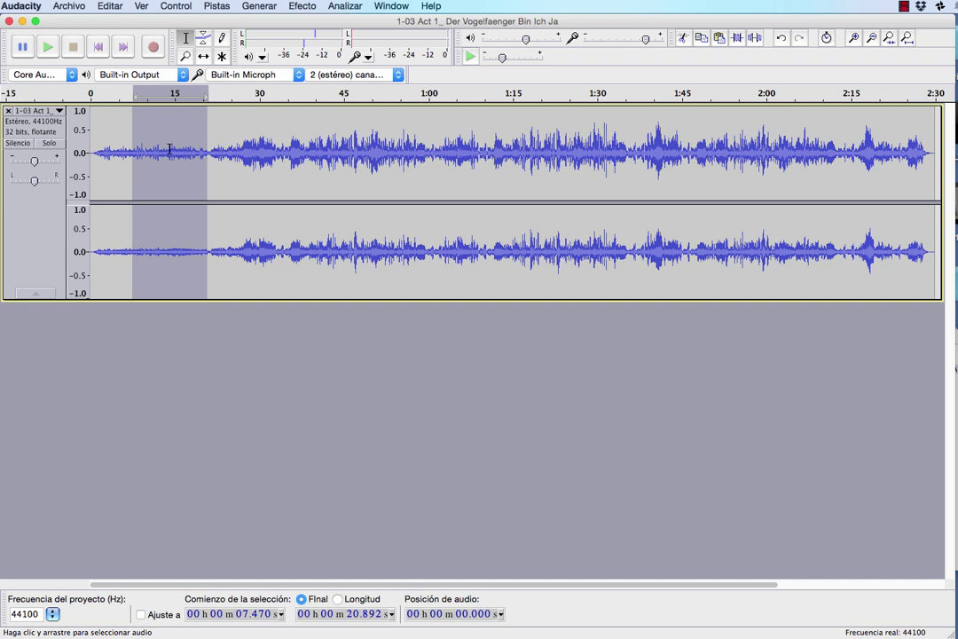
pyautogui.moveTo(179, 151); pyautogui.dragTo(385, 155)
pyautogui.click(331, 155)
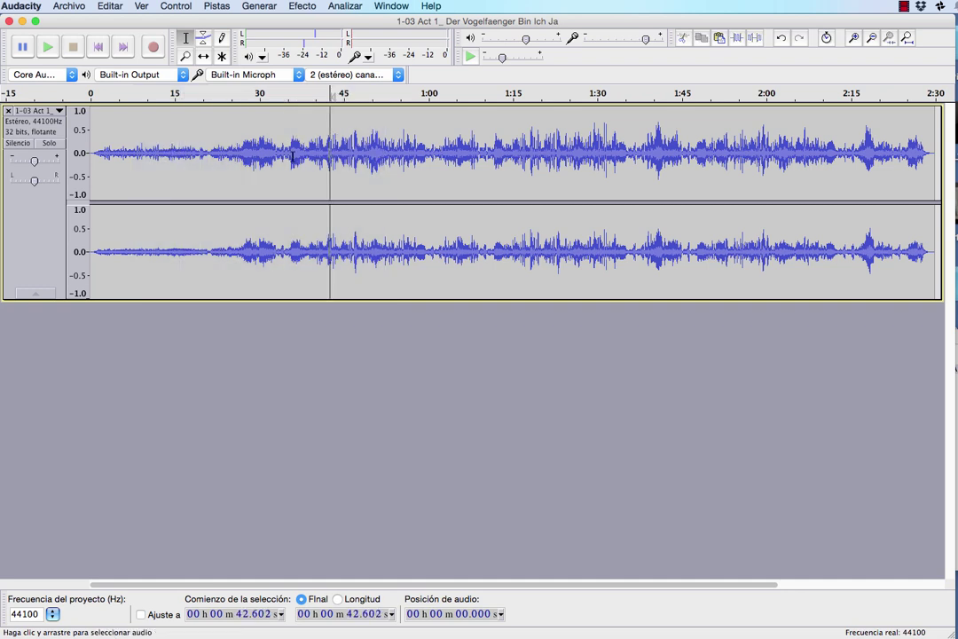
pyautogui.click(278, 158)
pyautogui.click(245, 157)
pyautogui.moveTo(224, 157); pyautogui.dragTo(393, 162)
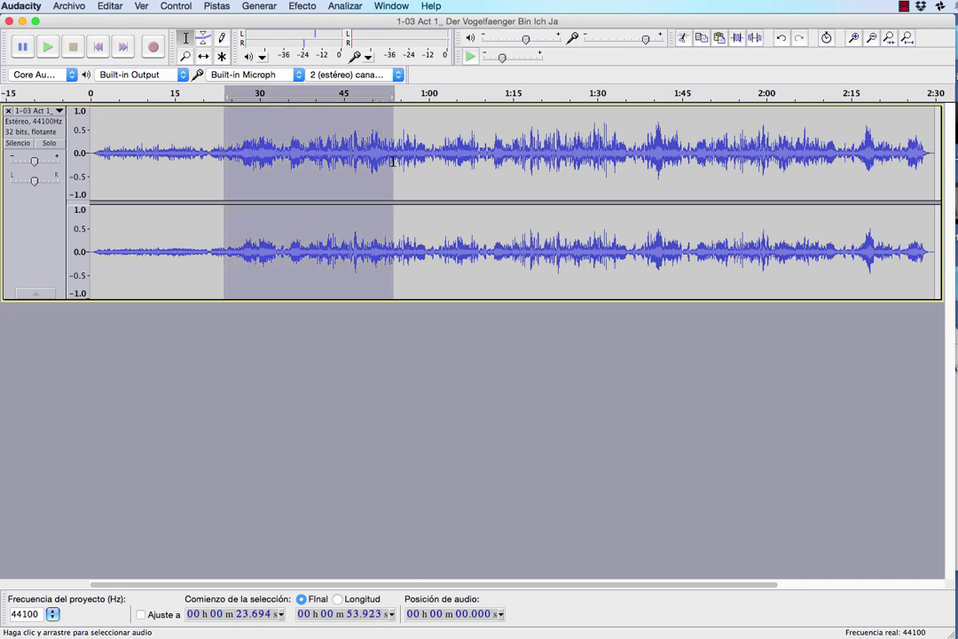
# Add envelope points at about 25 s, 32 s and 54 s and raise them to increase the track's volume
pyautogui.click(203, 37)
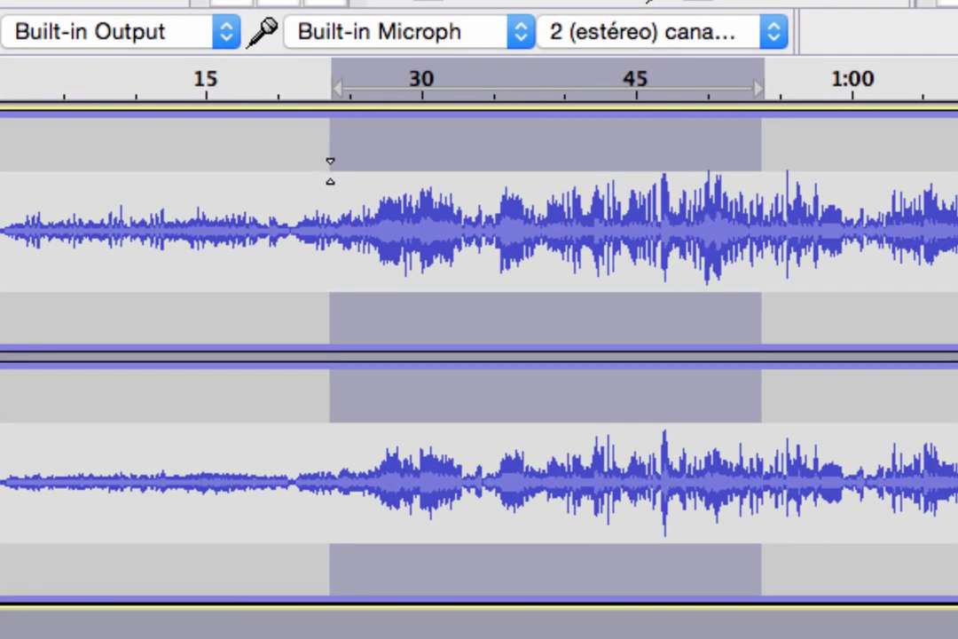
pyautogui.click(328, 168)
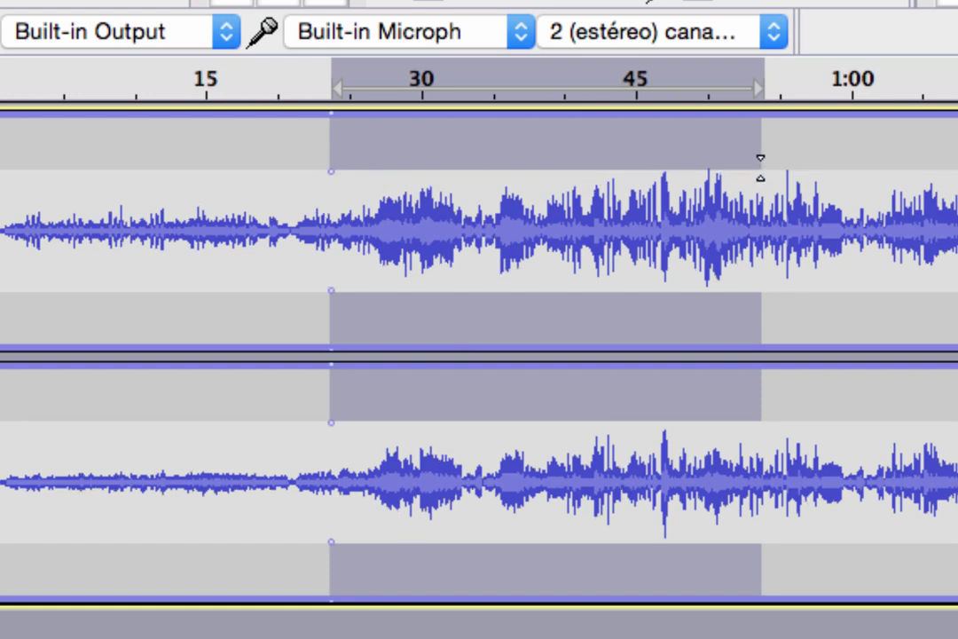
pyautogui.click(761, 169)
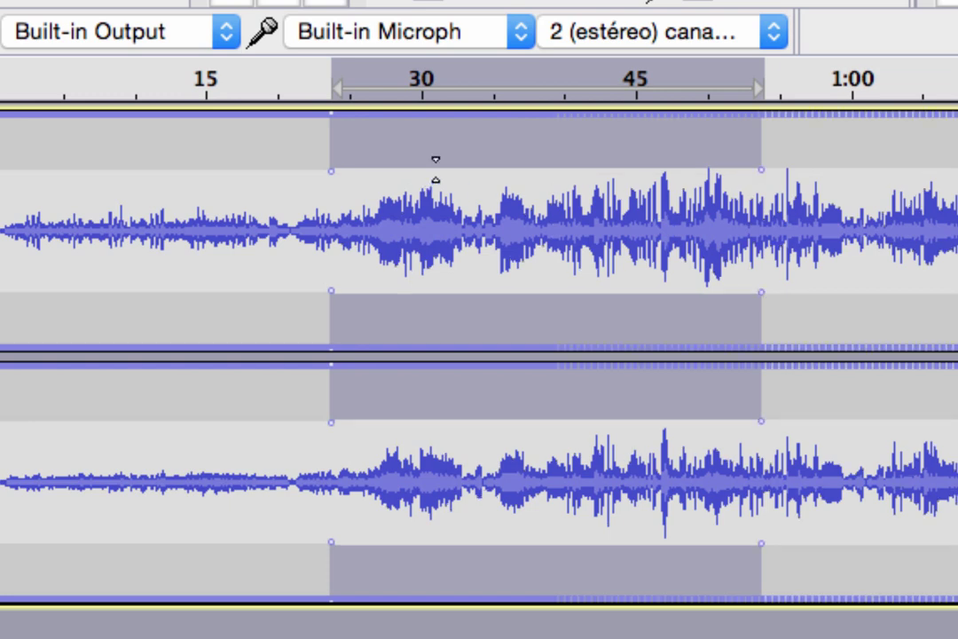
pyautogui.moveTo(435, 169)
pyautogui.mouseDown()
pyautogui.moveTo(435, 188)
pyautogui.moveTo(445, 126)
pyautogui.moveTo(438, 217)
pyautogui.moveTo(449, 153)
pyautogui.mouseUp()
pyautogui.moveTo(336, 169)
pyautogui.mouseDown()
pyautogui.moveTo(334, 194)
pyautogui.moveTo(344, 135)
pyautogui.moveTo(336, 216)
pyautogui.moveTo(340, 145)
pyautogui.moveTo(340, 166)
pyautogui.moveTo(349, 159)
pyautogui.mouseUp()
pyautogui.moveTo(450, 152); pyautogui.dragTo(449, 162)
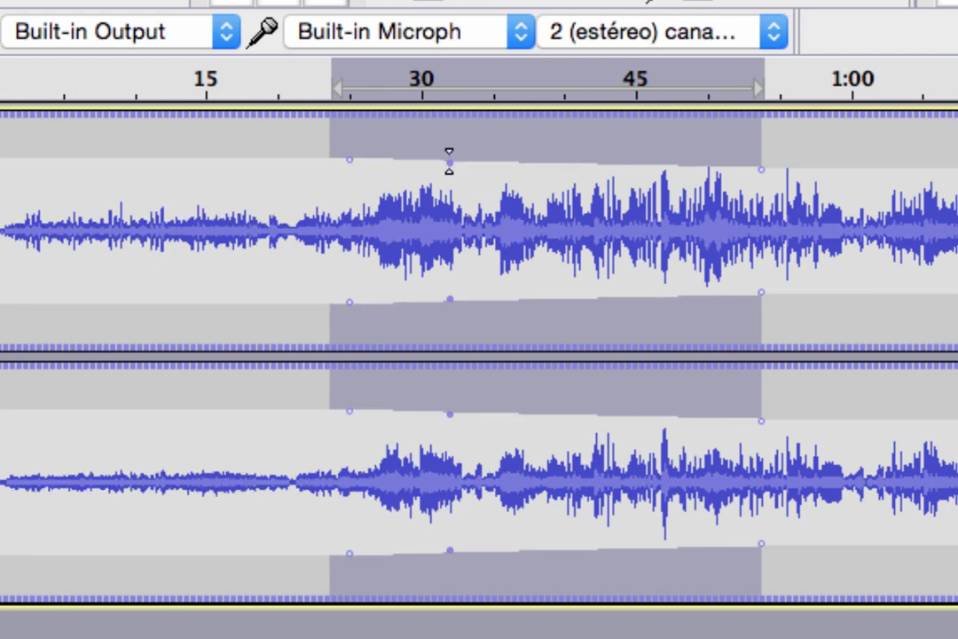
pyautogui.moveTo(759, 163); pyautogui.dragTo(760, 159)
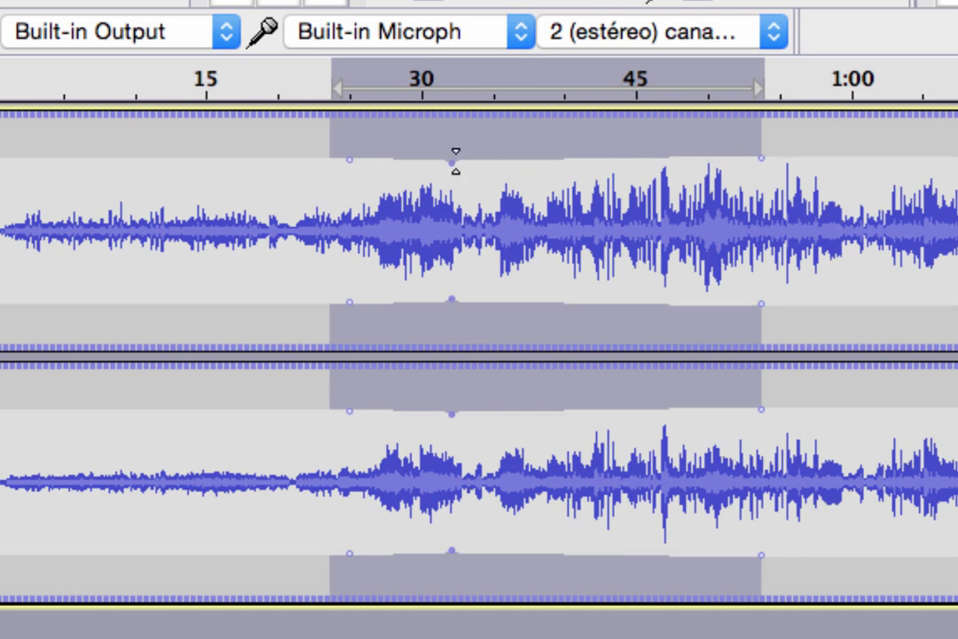
pyautogui.moveTo(455, 161); pyautogui.dragTo(455, 156)
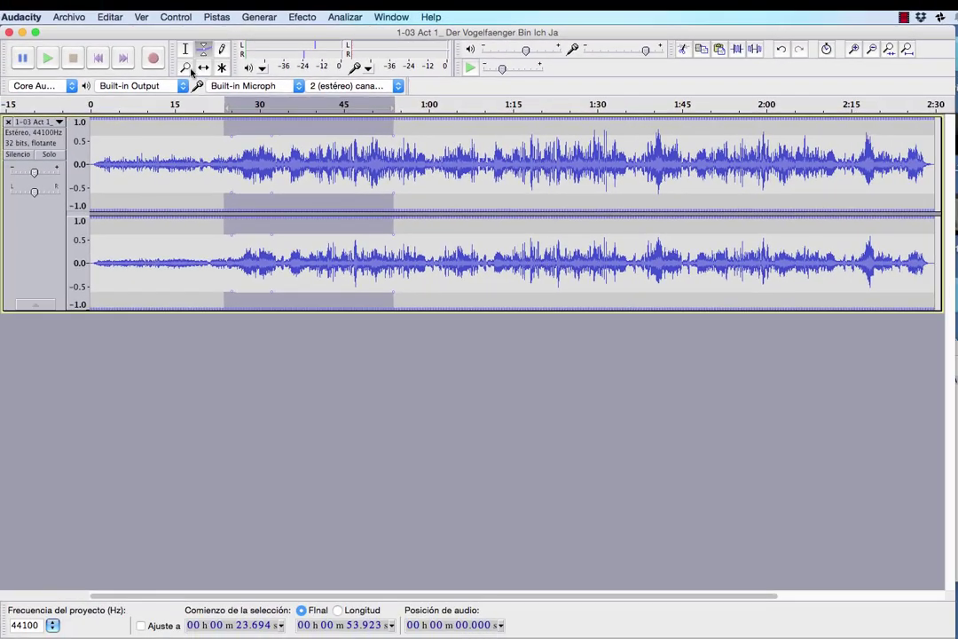
# Zoom in around 30 s and shift the clip about 0.5 s earlier with the Time Shift tool
pyautogui.click(184, 68)
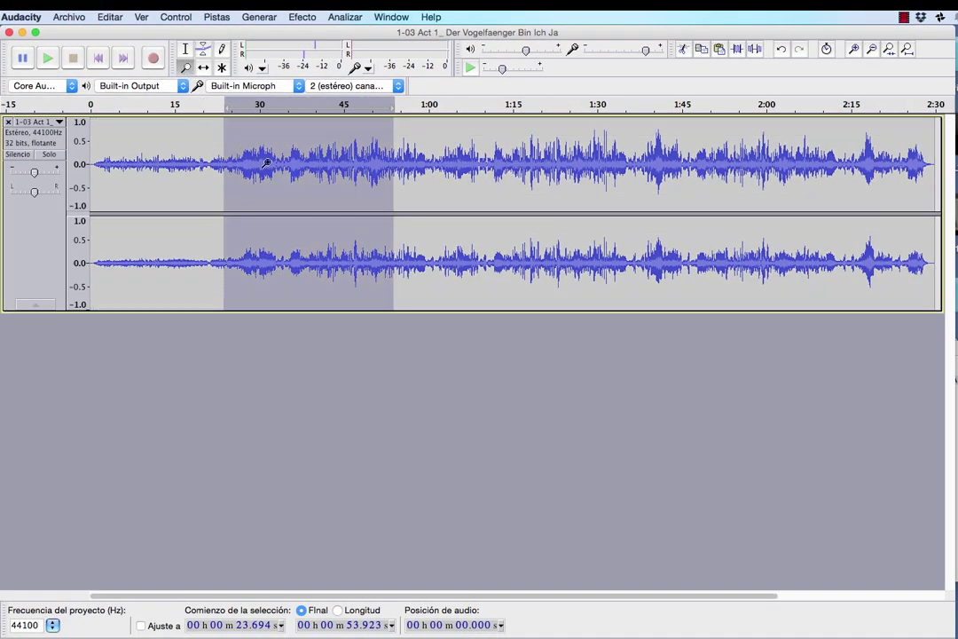
pyautogui.click(260, 161)
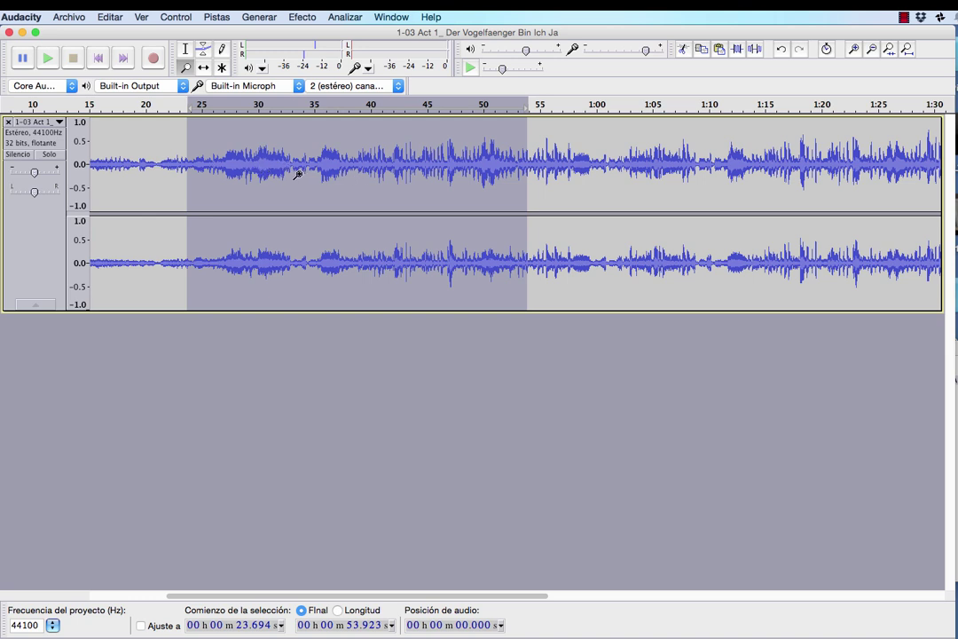
pyautogui.click(204, 69)
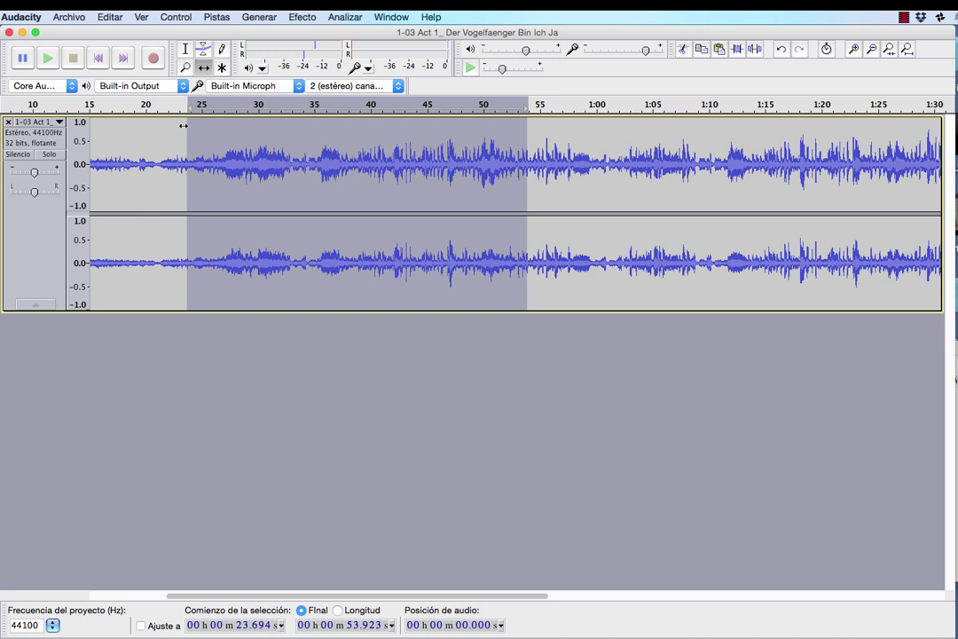
pyautogui.moveTo(191, 145); pyautogui.dragTo(183, 146)
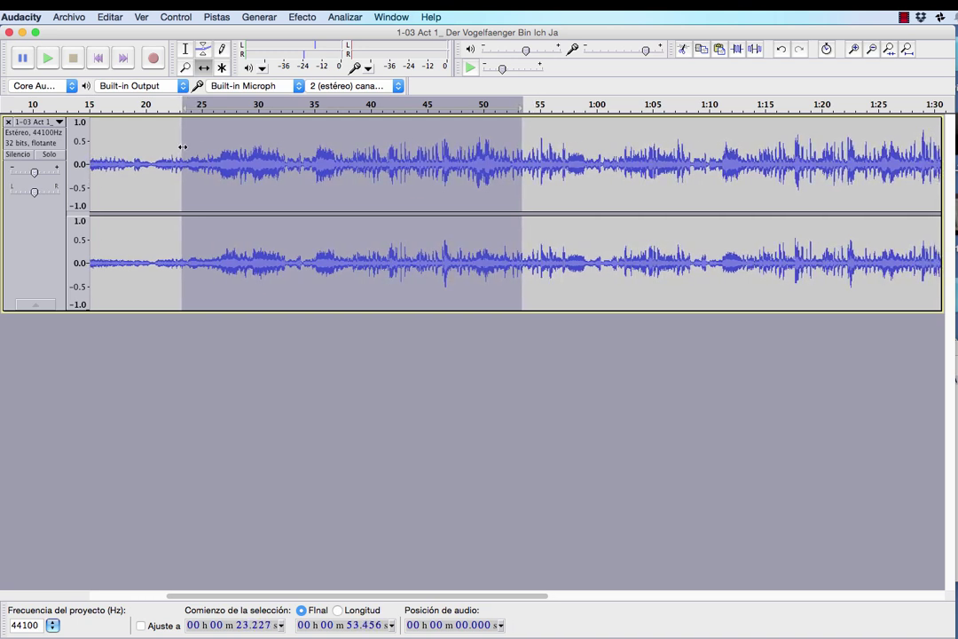
# Select about 19.6 s to 23.5 s with the Multi-Tool and undo the last clip shift
pyautogui.click(222, 67)
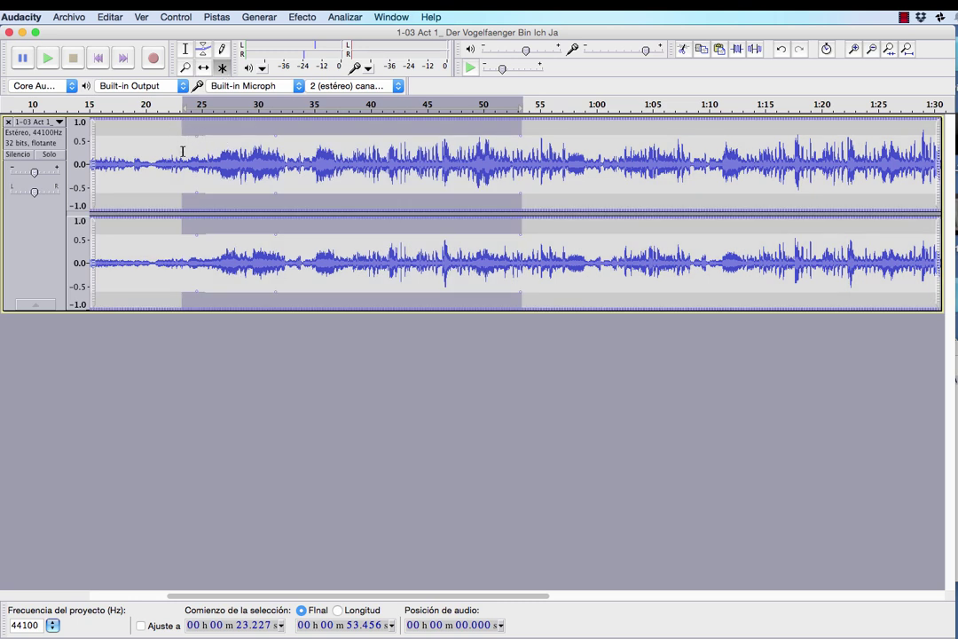
pyautogui.moveTo(183, 130); pyautogui.dragTo(141, 149)
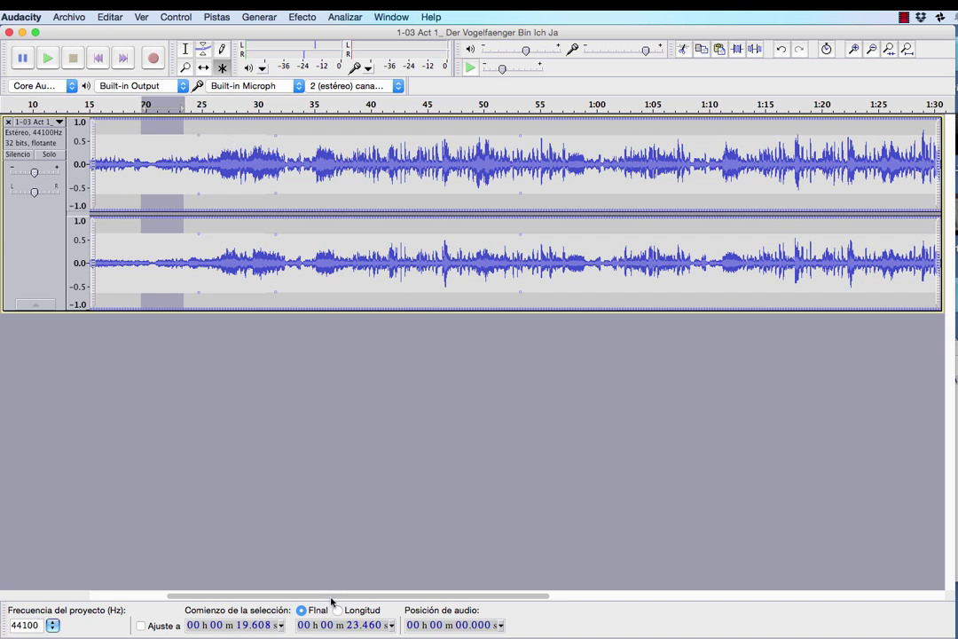
pyautogui.moveTo(331, 600); pyautogui.dragTo(178, 584)
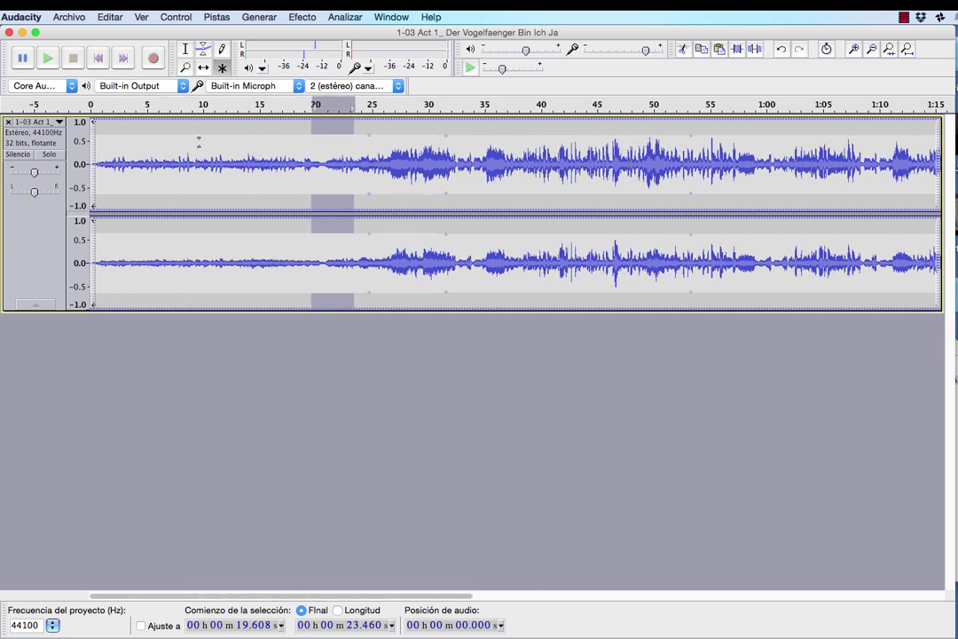
pyautogui.press('F1')
pyautogui.press('super+z')
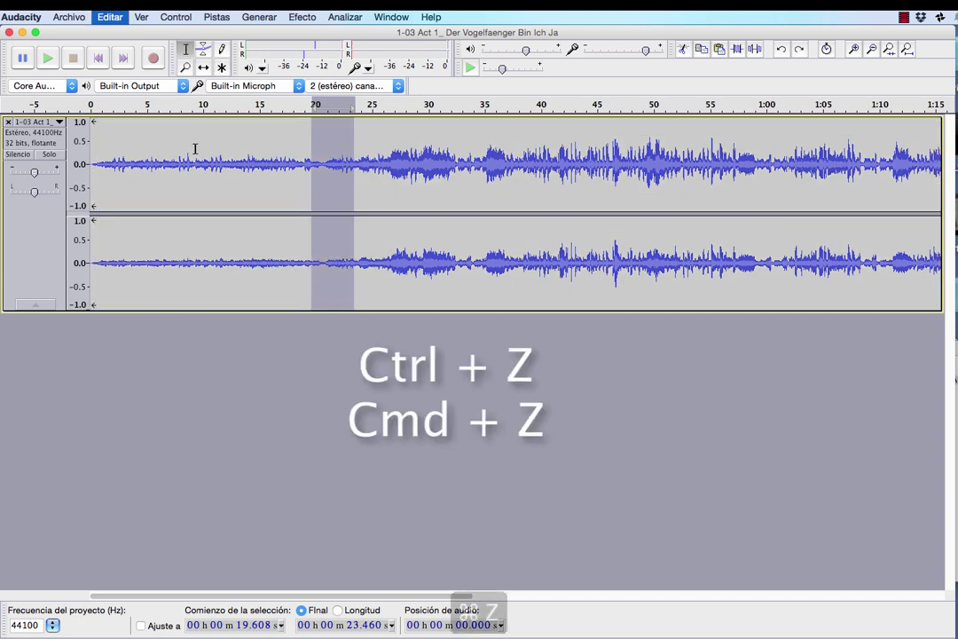
# Place the playback cursor at about 11.8 s, play the song from there and stop it
pyautogui.click(276, 133)
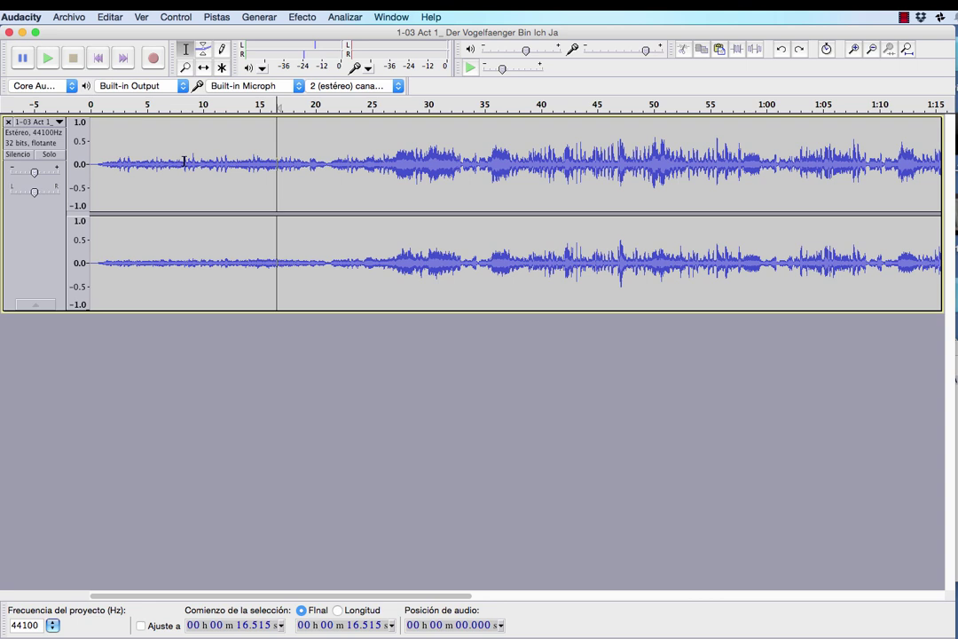
pyautogui.click(224, 142)
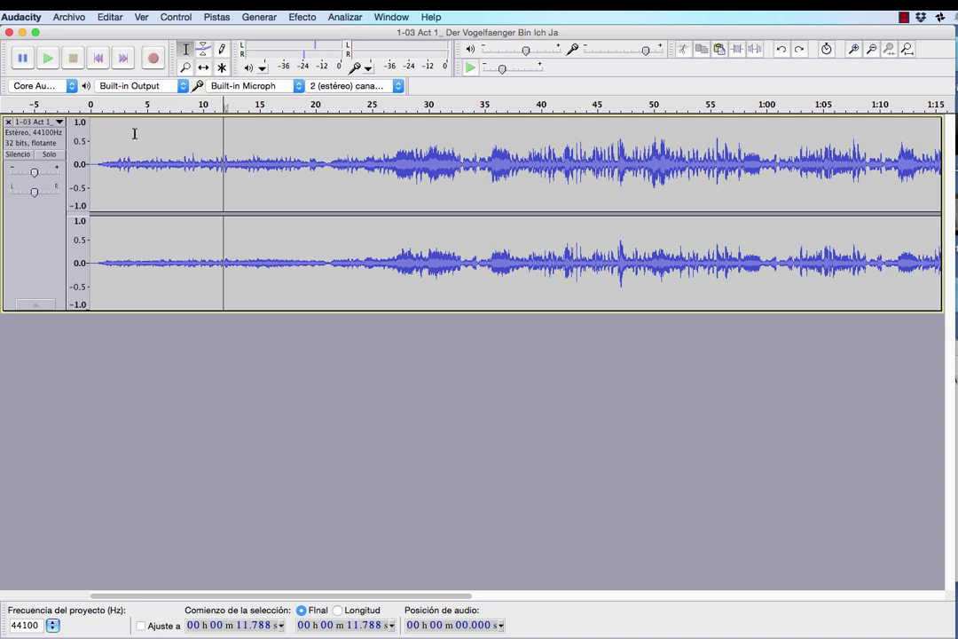
pyautogui.click(48, 59)
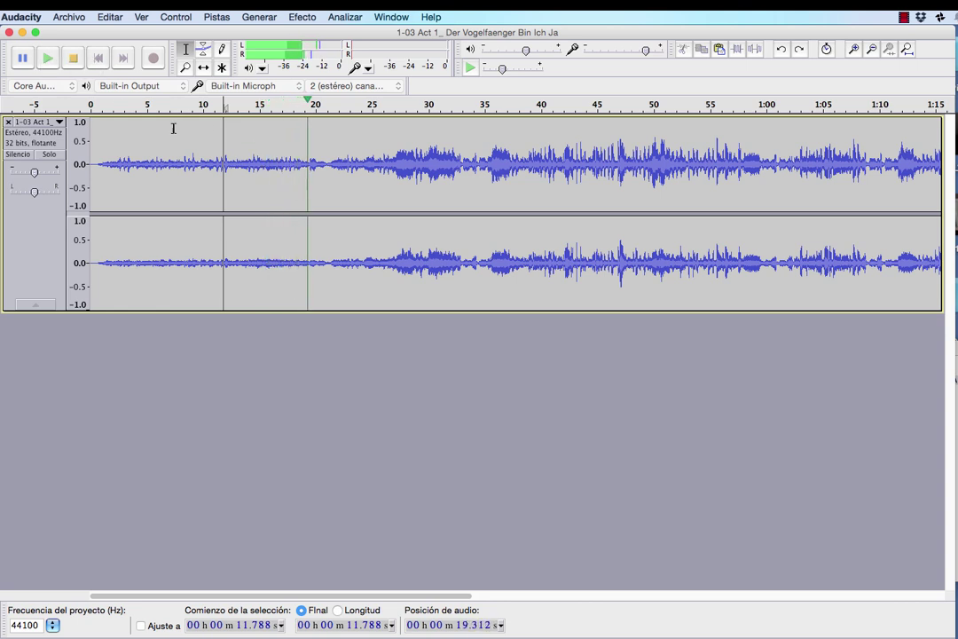
pyautogui.click(71, 56)
# Paste a copied song fragment about 1.5 s long as a new stereo track below the original
pyautogui.moveTo(295, 171); pyautogui.dragTo(324, 169)
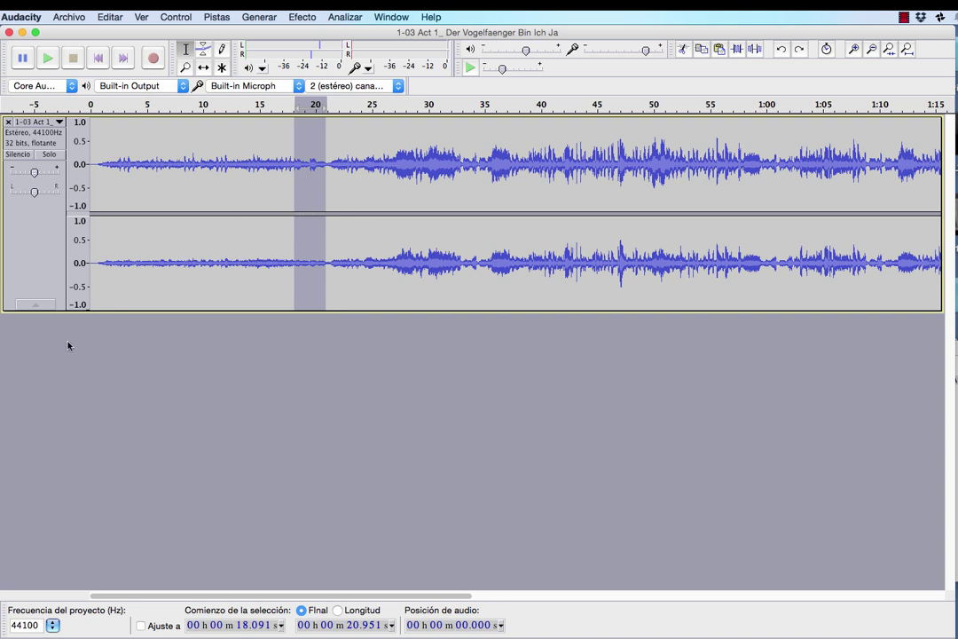
pyautogui.click(298, 353)
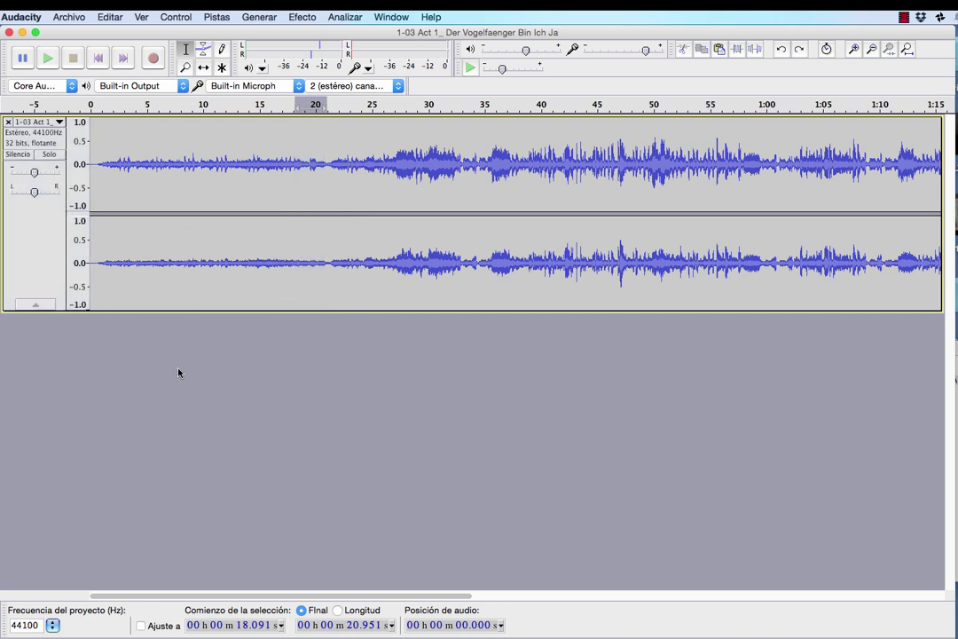
pyautogui.click(196, 173)
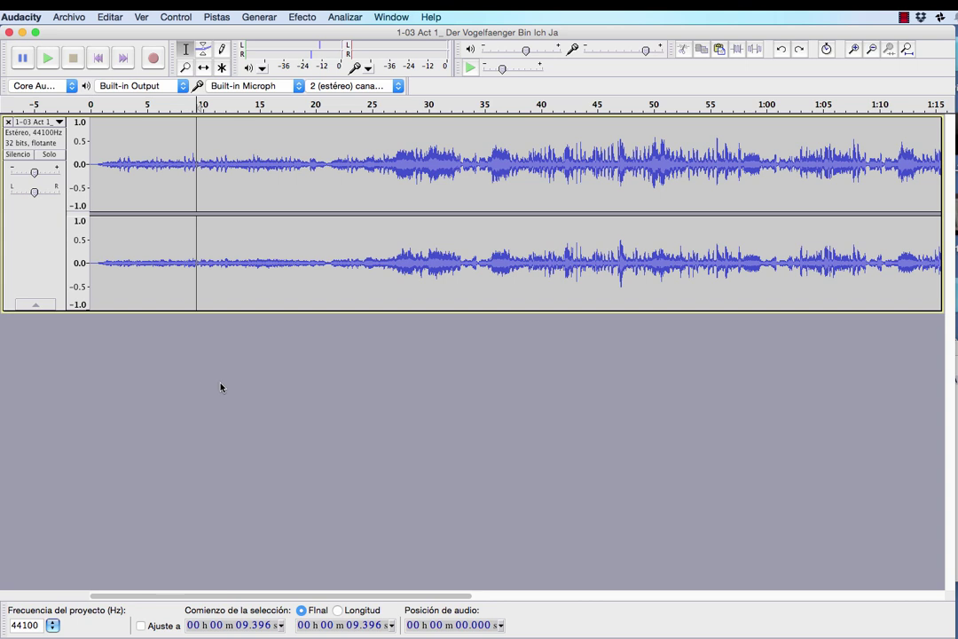
pyautogui.press('super+v')
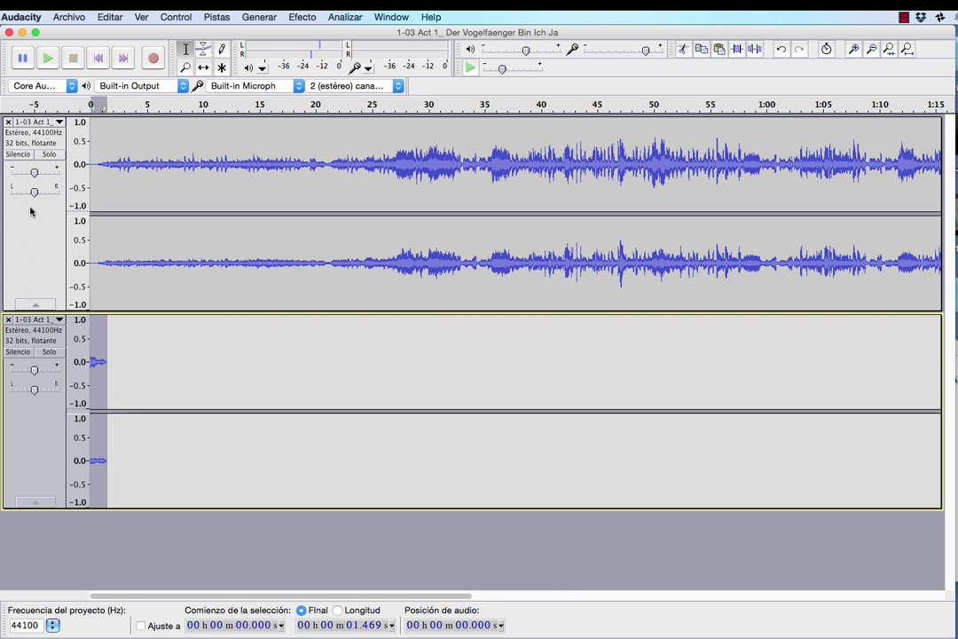
# Play the selected opening 1.5 s of both tracks together several times
pyautogui.click(47, 59)
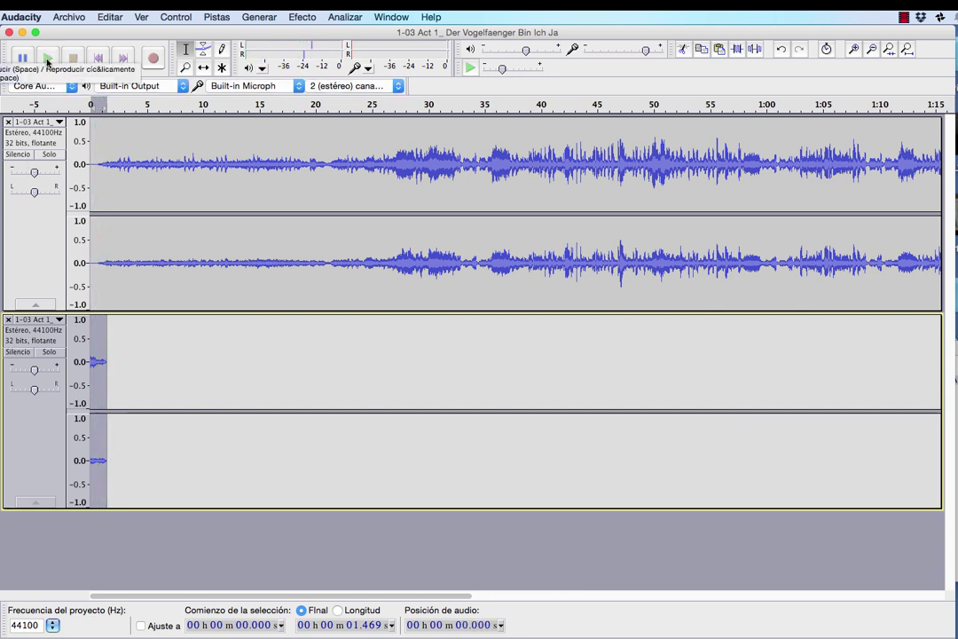
pyautogui.click(47, 59)
pyautogui.click(47, 59)
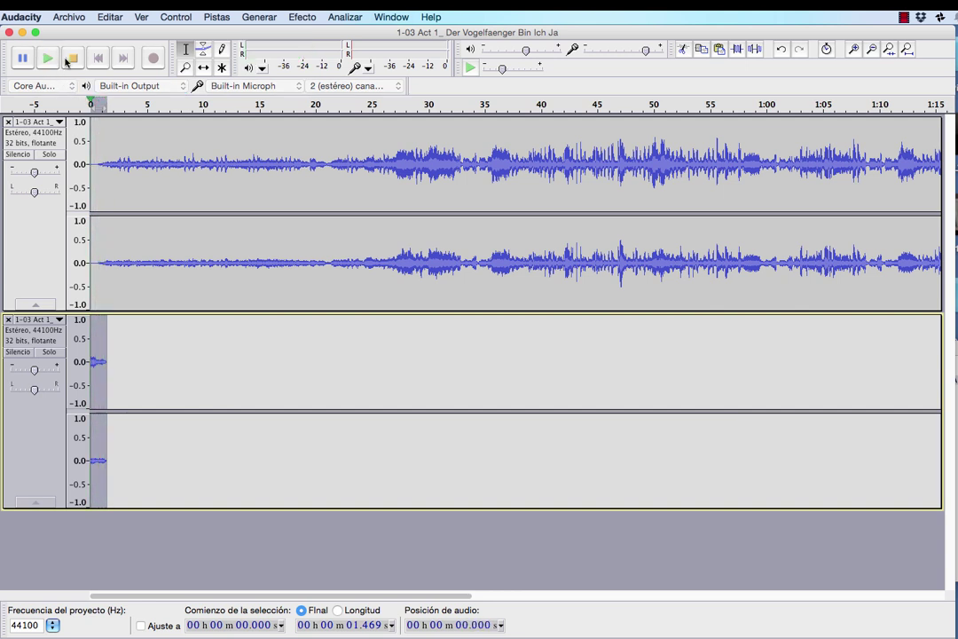
pyautogui.click(47, 59)
pyautogui.click(47, 59)
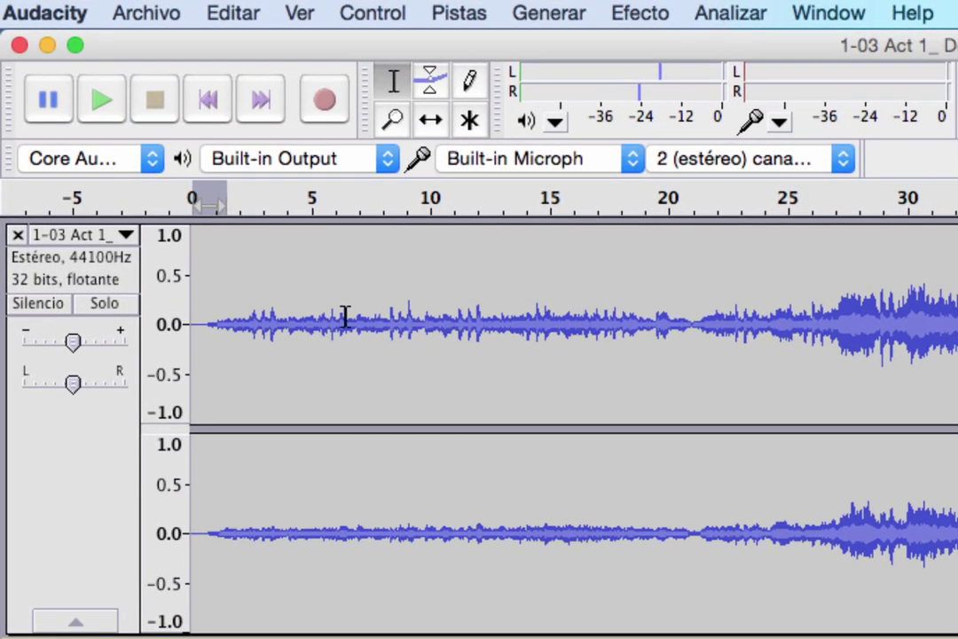
# Mute the original song track and play the pasted fragment alone from its start
pyautogui.click(39, 303)
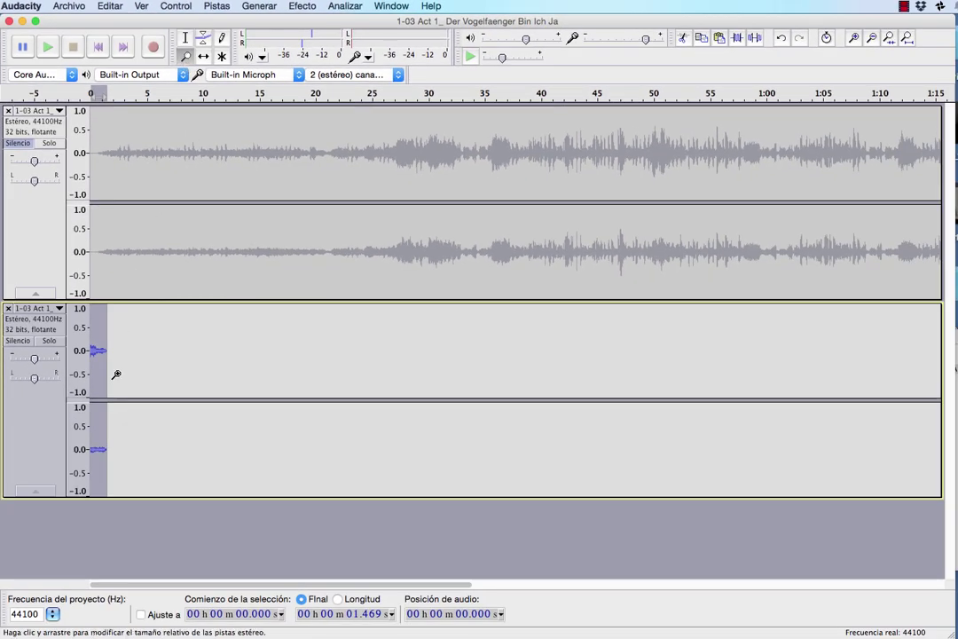
pyautogui.click(92, 355)
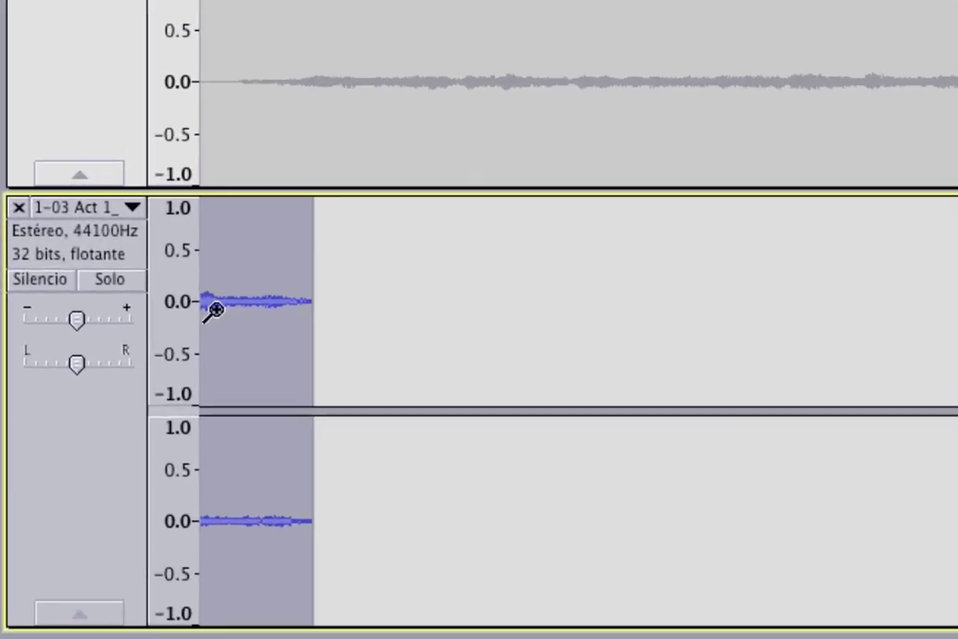
pyautogui.click(215, 308)
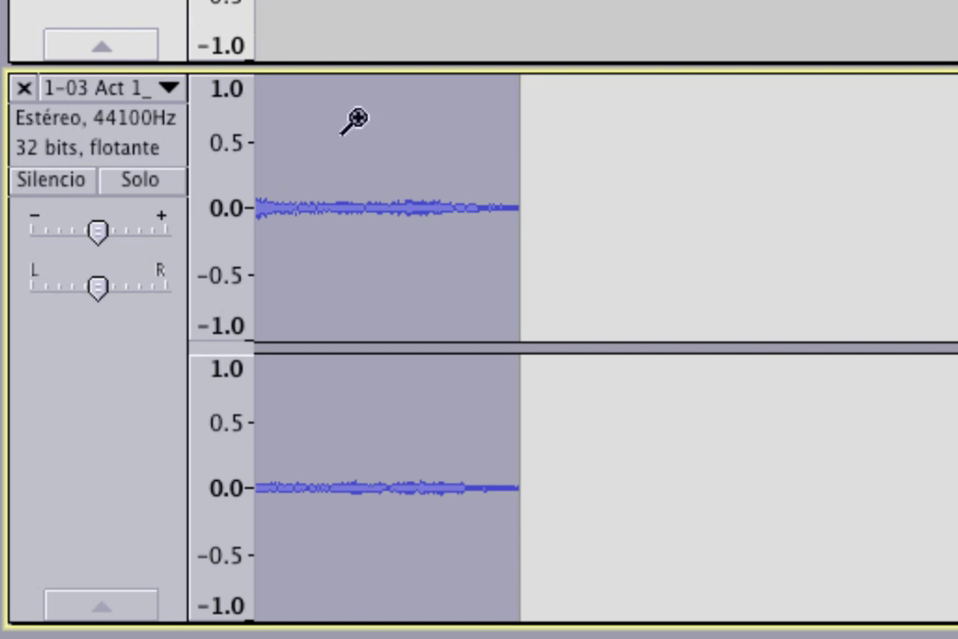
pyautogui.hotkey('ctrl', '1')
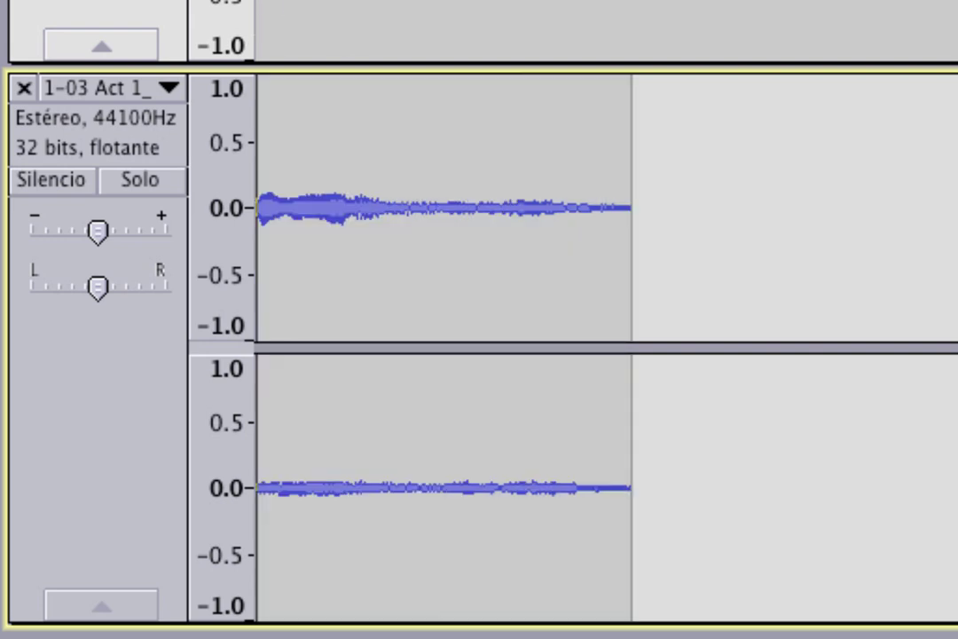
pyautogui.press('space')
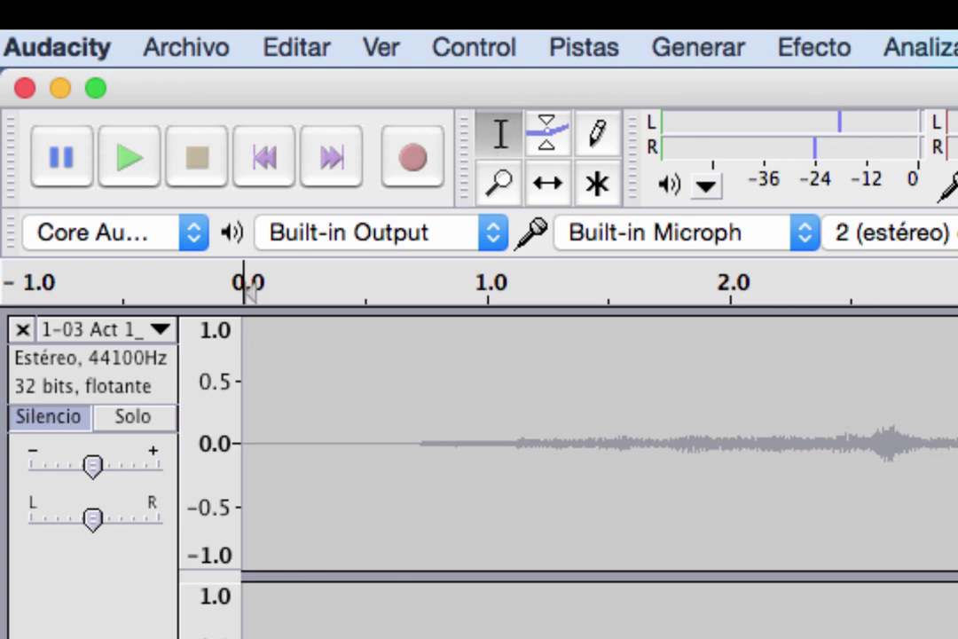
# Paste two more copies of the fragment end to end in the second track and play all three from the start
pyautogui.press('super+v')
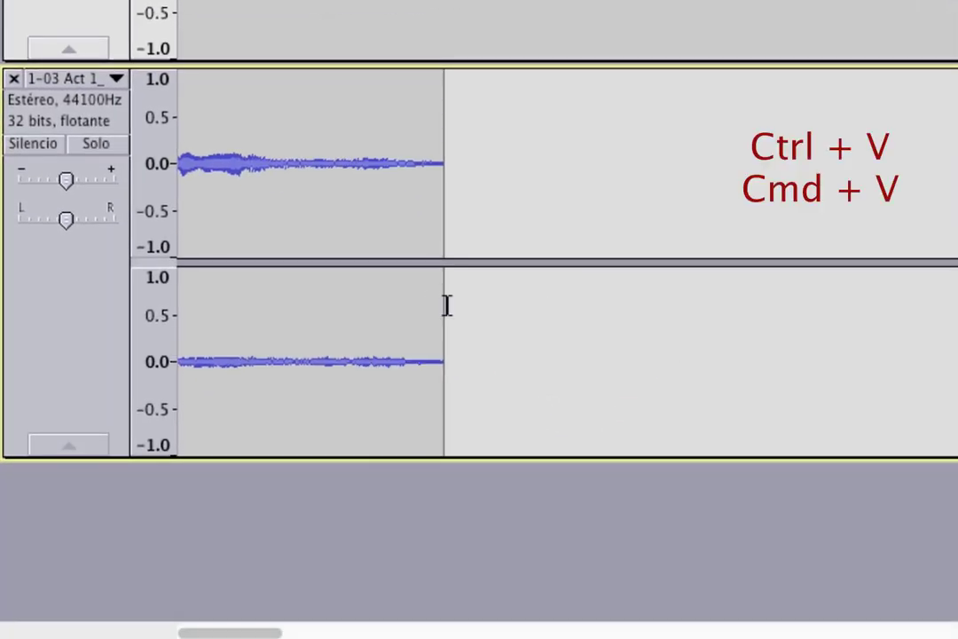
pyautogui.press('super+v')
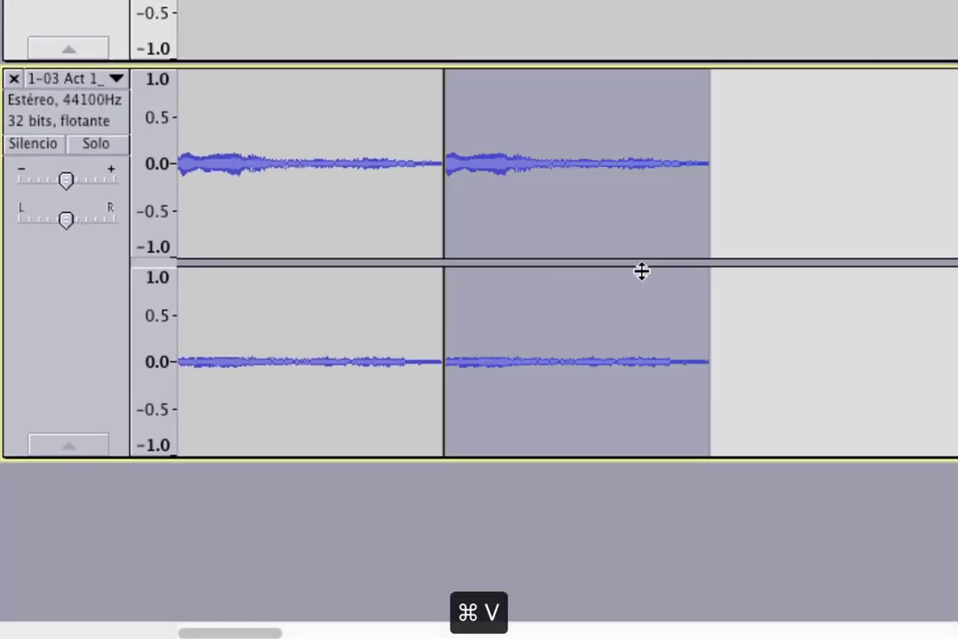
pyautogui.click(713, 253)
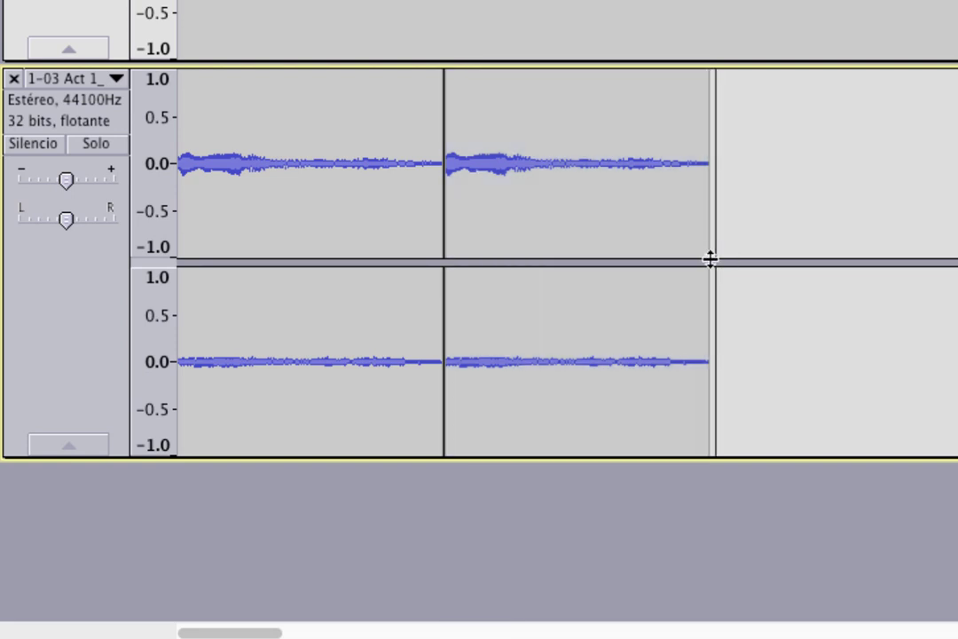
pyautogui.click(722, 249)
pyautogui.press('super+v')
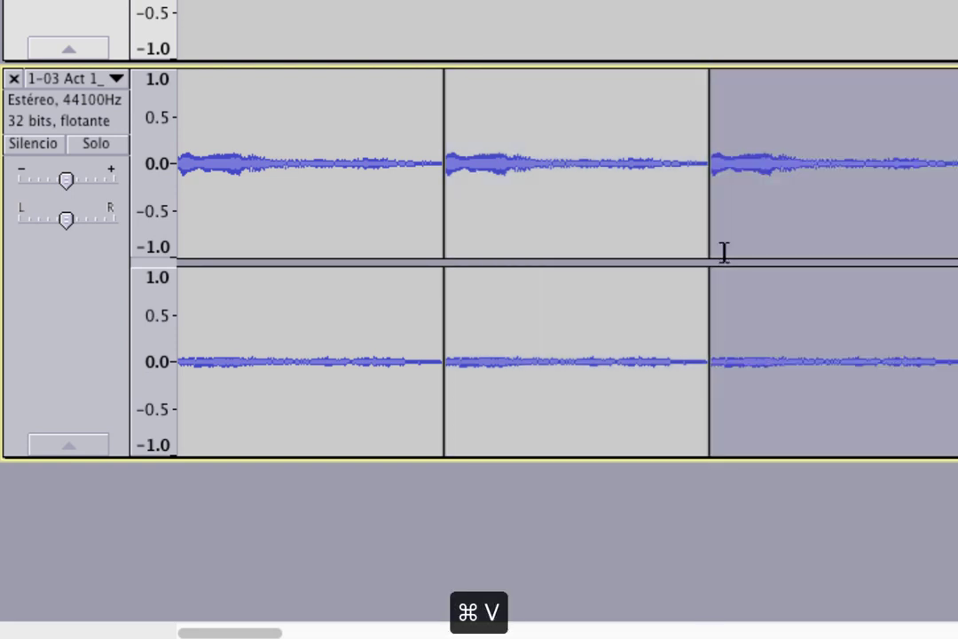
pyautogui.press('Home')
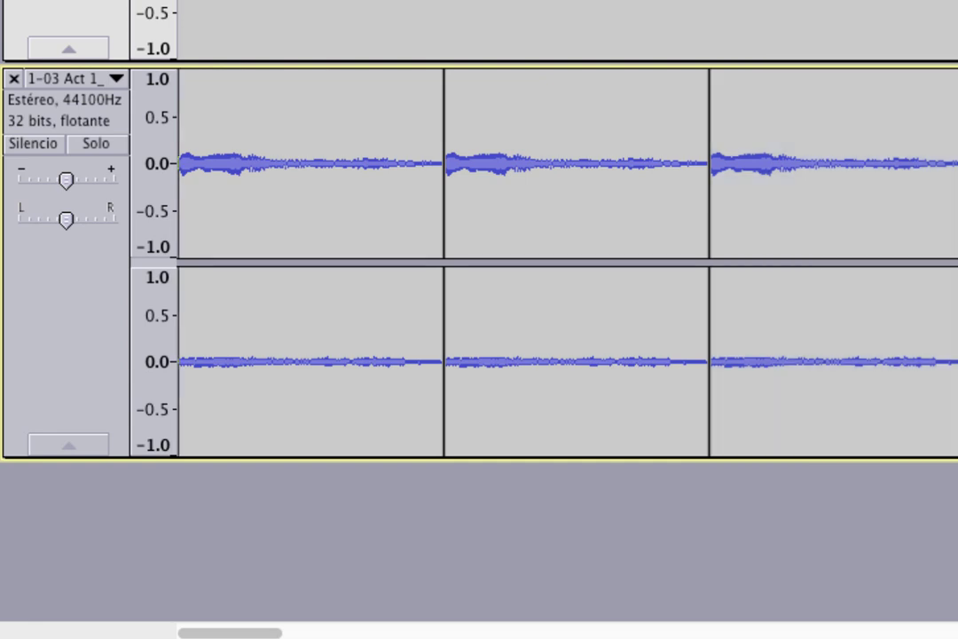
pyautogui.press('space')
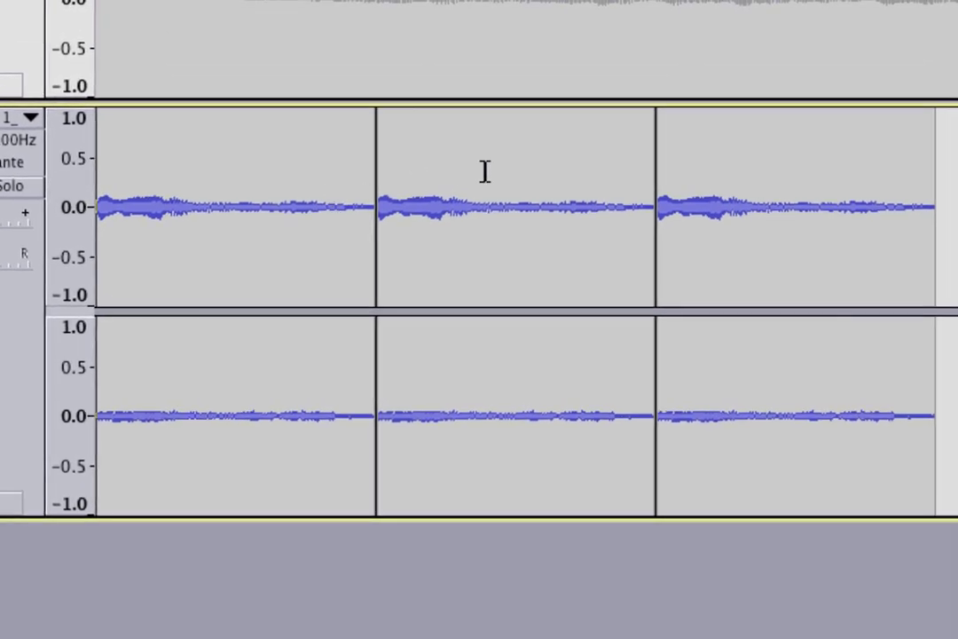
# Merge the three pasted clips at their two split lines, and undo both merges
pyautogui.click(376, 195)
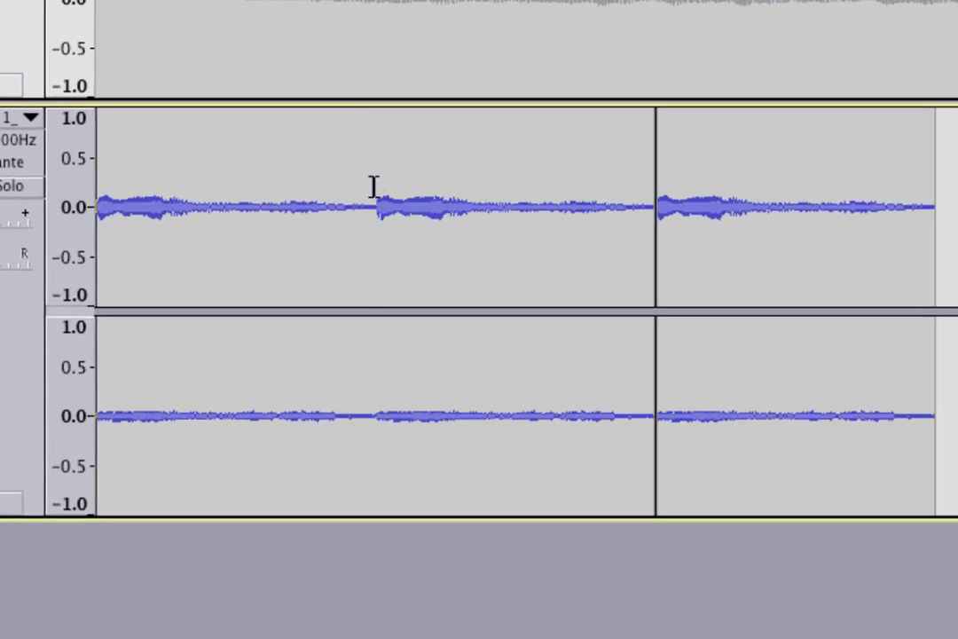
pyautogui.click(656, 211)
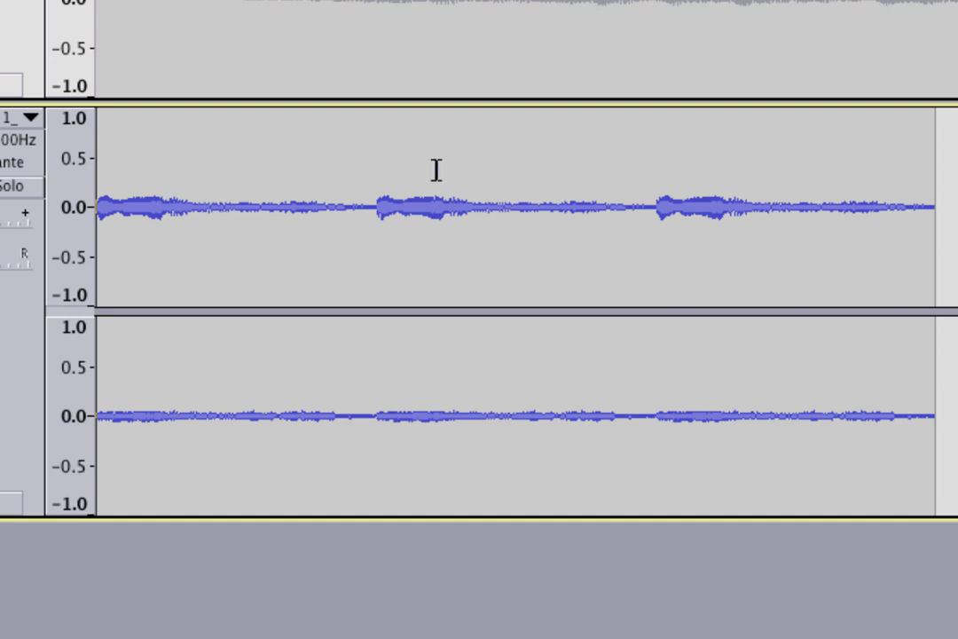
pyautogui.press('super+z')
pyautogui.press('super+z')
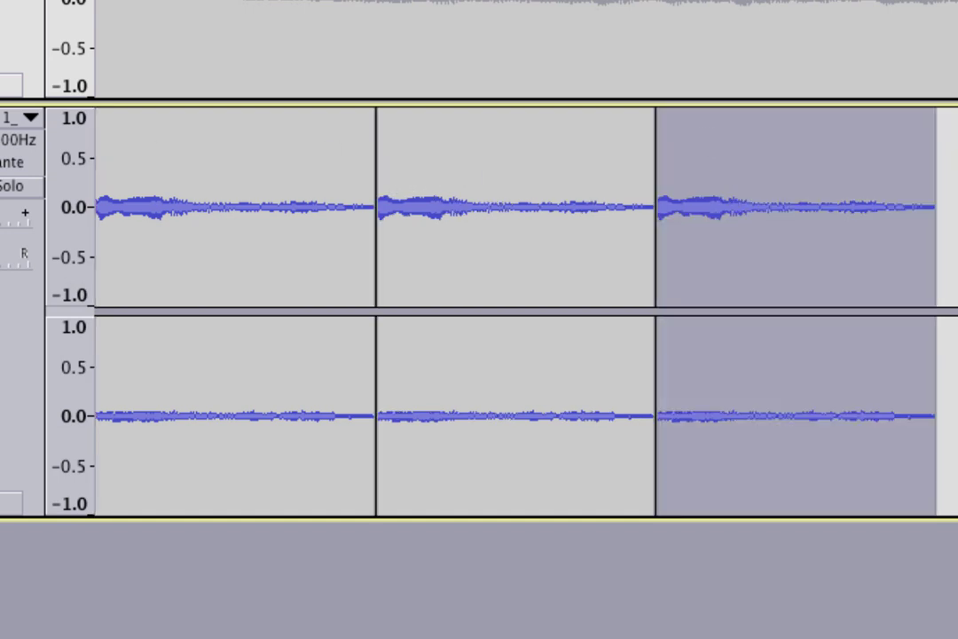
# Use Time Shift to leave a short gap between each of the three pasted clips, and play the track from the start
pyautogui.moveTo(742, 175); pyautogui.dragTo(792, 180)
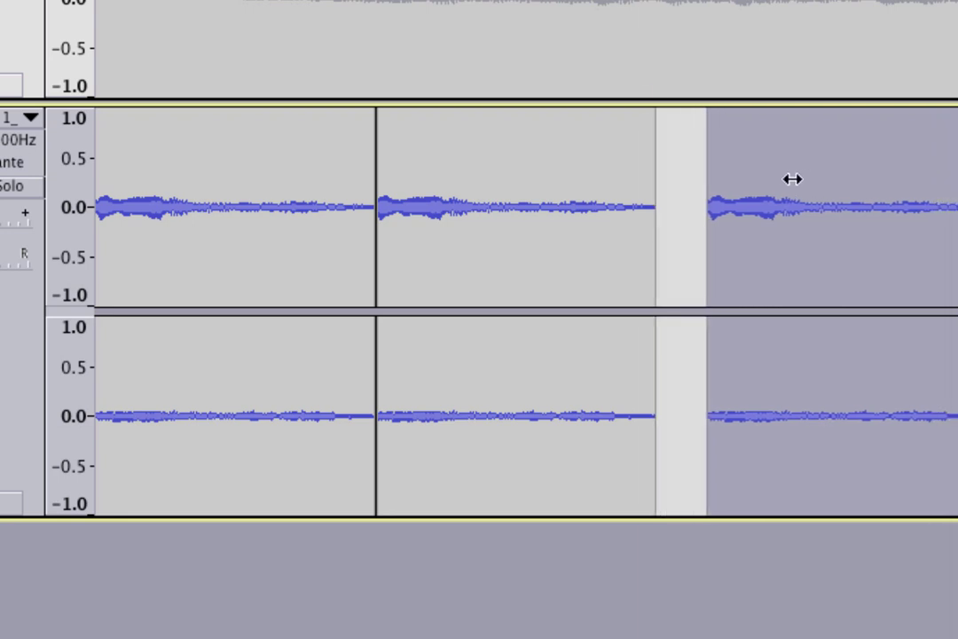
pyautogui.moveTo(548, 186); pyautogui.dragTo(573, 189)
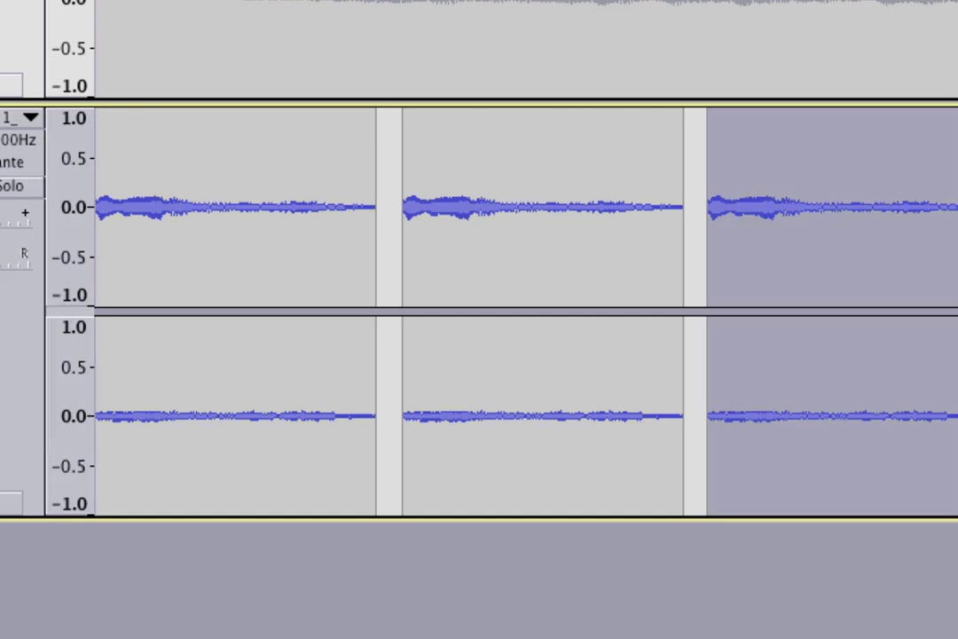
pyautogui.click(112, 257)
pyautogui.press('space')
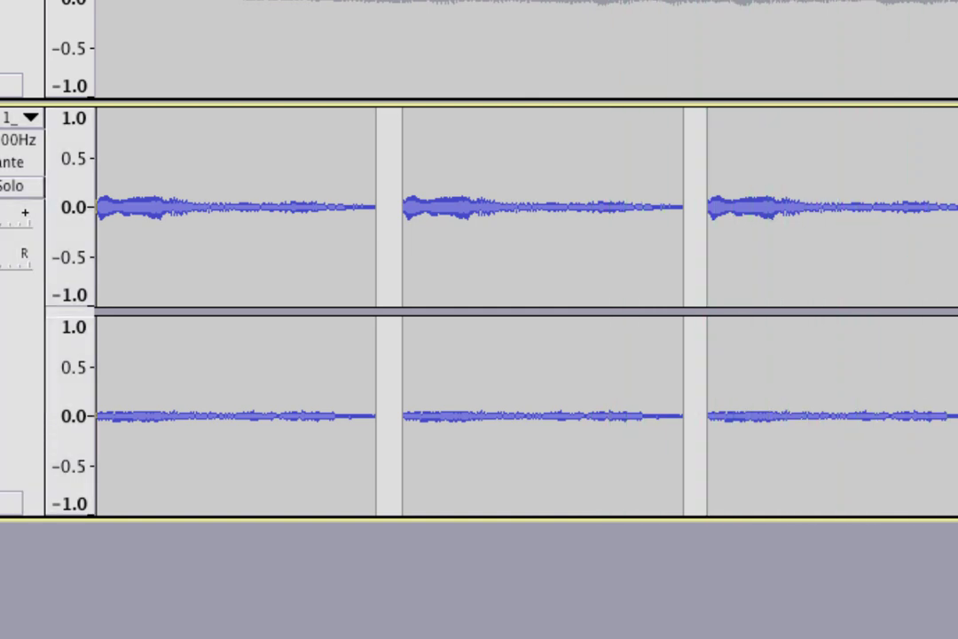
# Shift the second and third clips back against the preceding ones and merge all three into one clip
pyautogui.moveTo(426, 180); pyautogui.dragTo(398, 188)
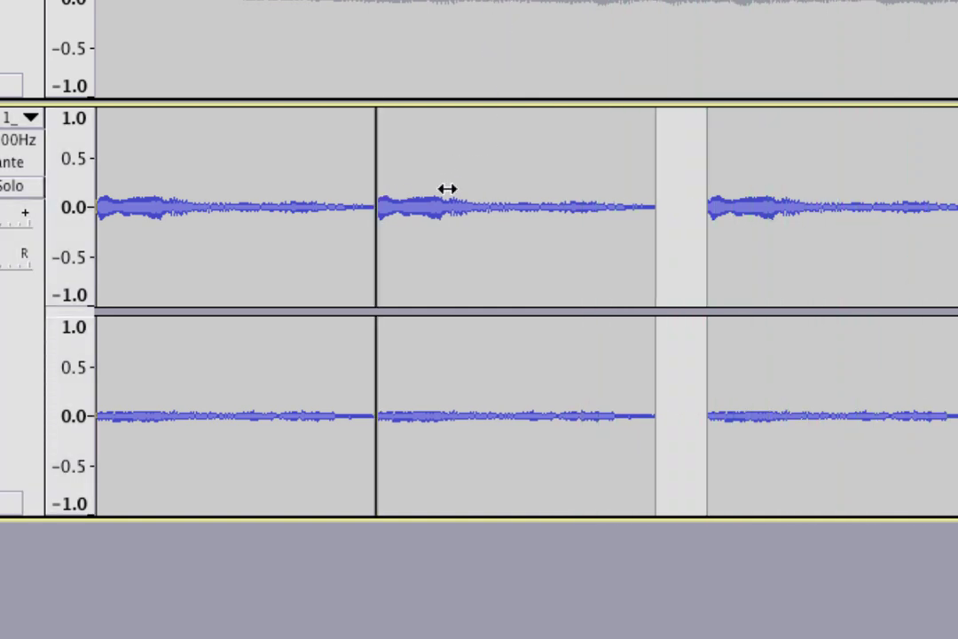
pyautogui.moveTo(759, 192); pyautogui.dragTo(712, 192)
pyautogui.click(375, 193)
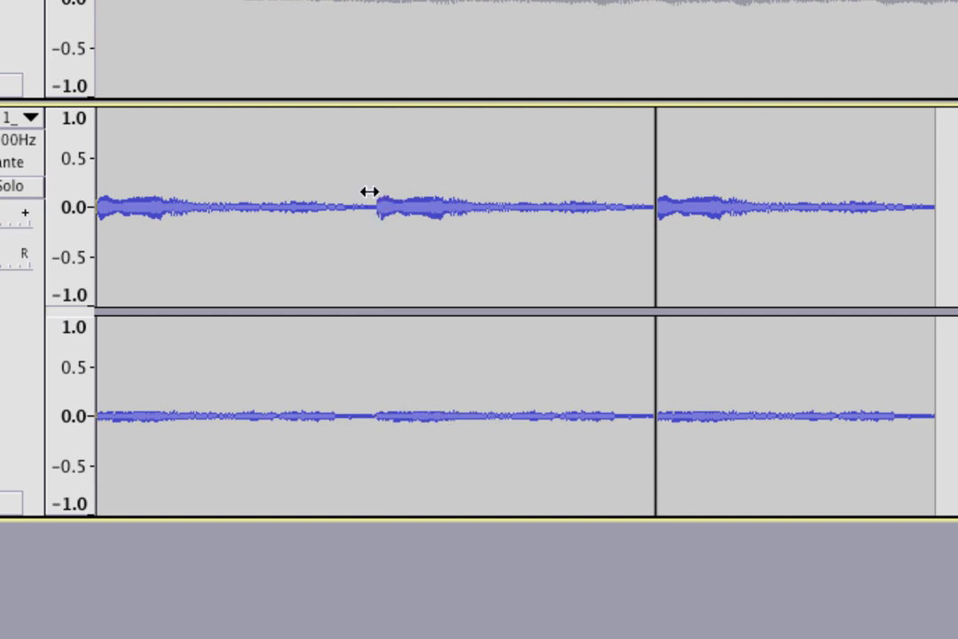
pyautogui.click(656, 195)
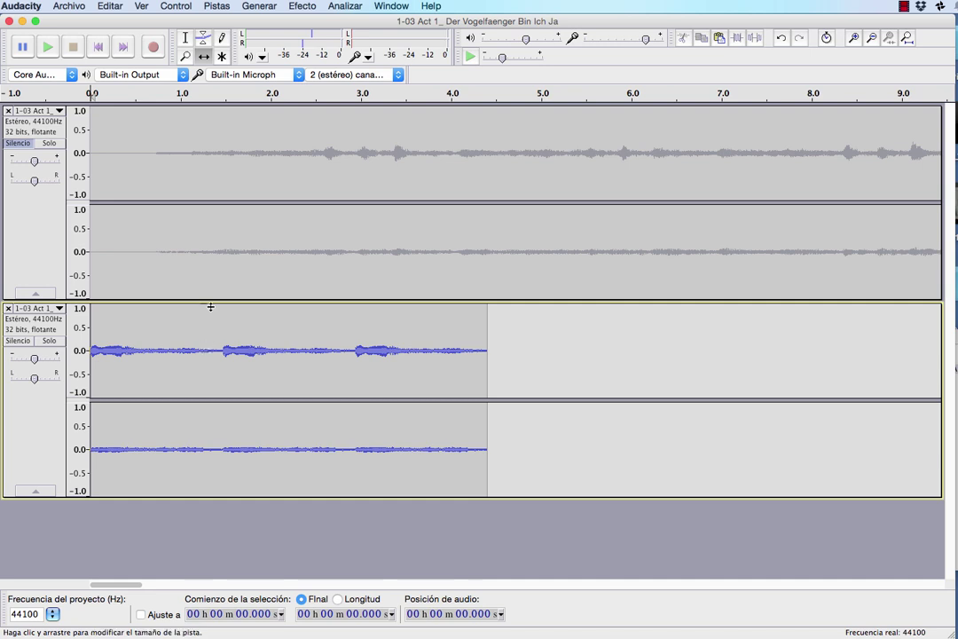
# Unmute the original song track and use the Envelope tool to lower its volume between about 25 s and 32 s
pyautogui.click(18, 143)
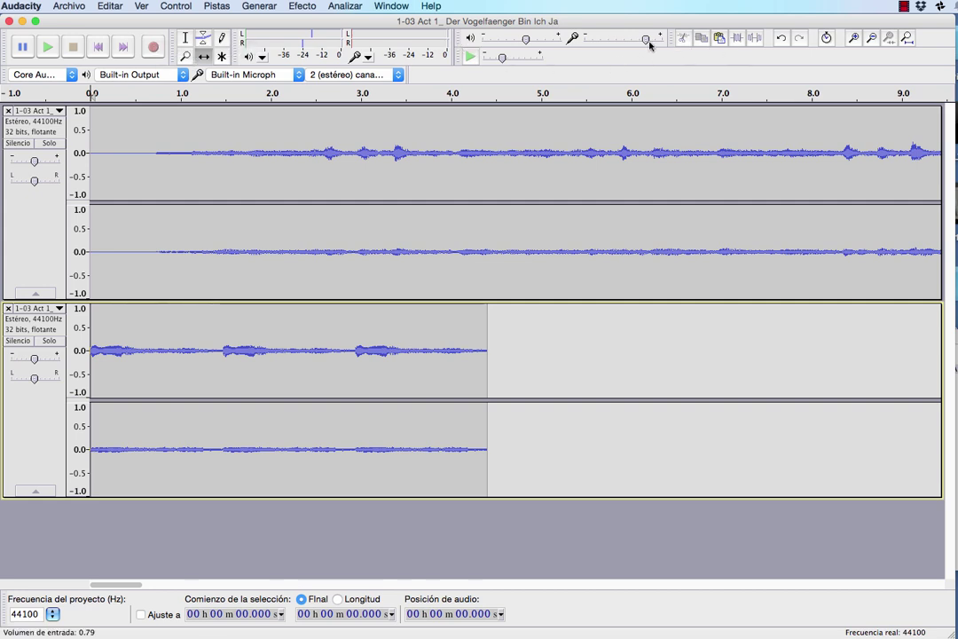
pyautogui.click(878, 36)
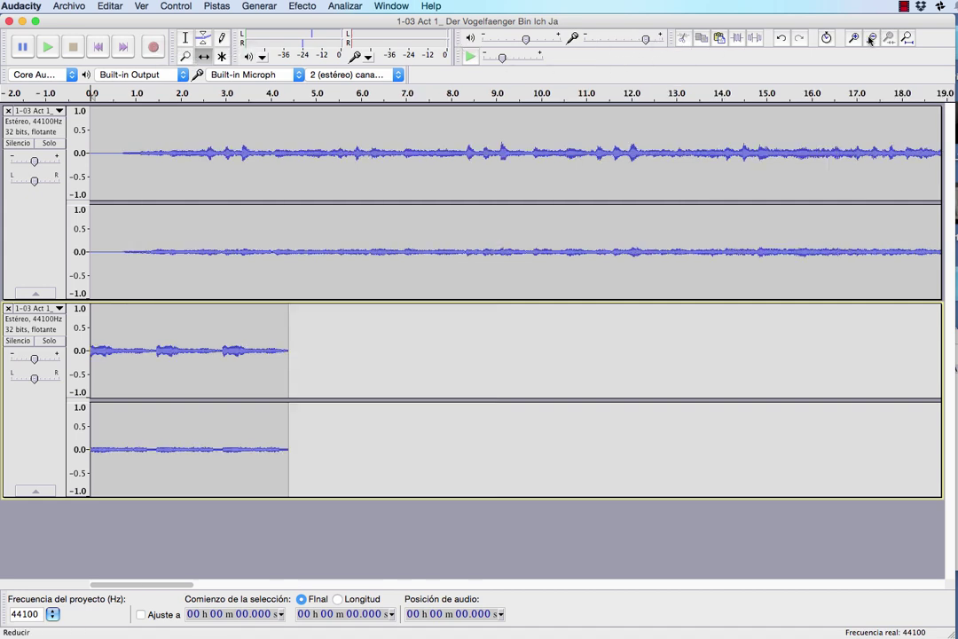
pyautogui.click(878, 36)
pyautogui.click(878, 36)
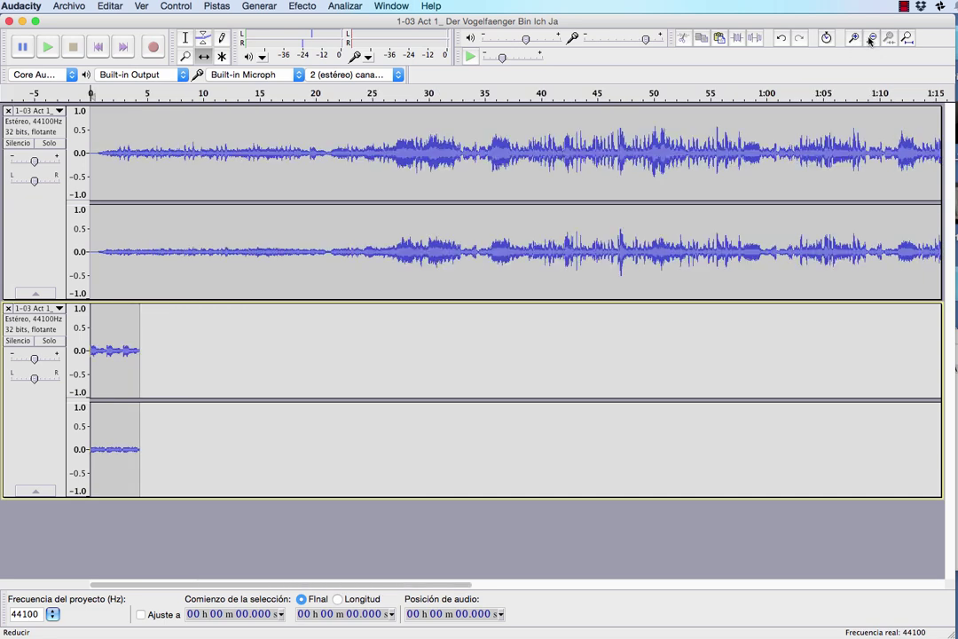
pyautogui.click(203, 37)
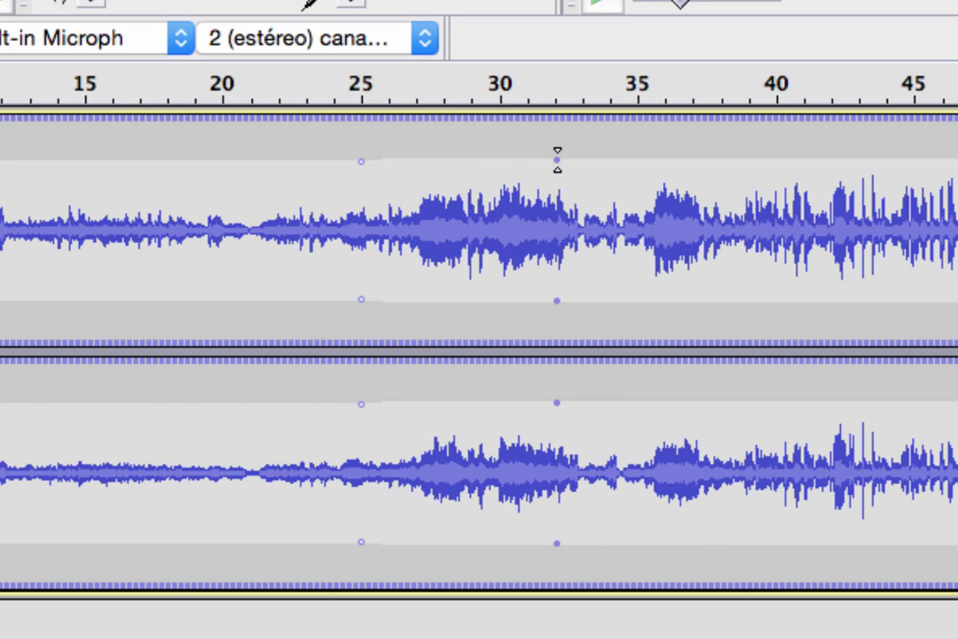
pyautogui.moveTo(558, 160)
pyautogui.mouseDown()
pyautogui.moveTo(558, 171)
pyautogui.moveTo(558, 157)
pyautogui.mouseUp()
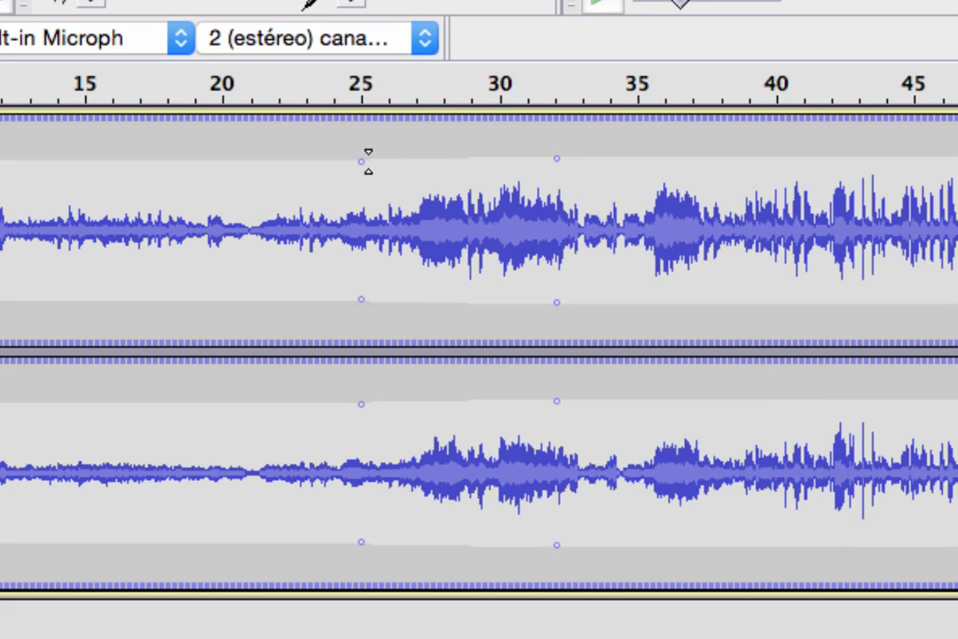
pyautogui.moveTo(368, 162); pyautogui.dragTo(366, 203)
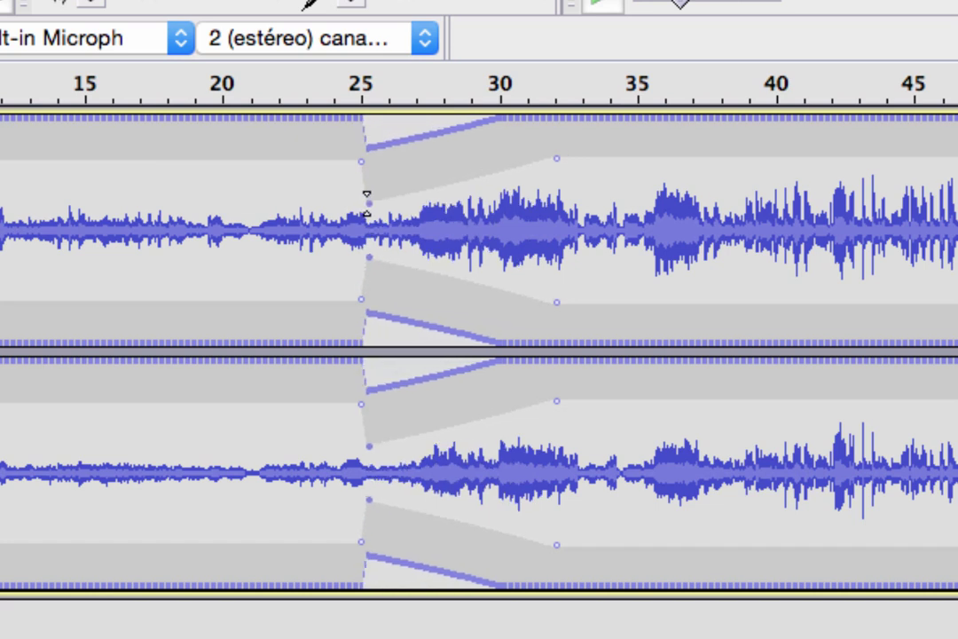
pyautogui.moveTo(541, 164); pyautogui.dragTo(535, 203)
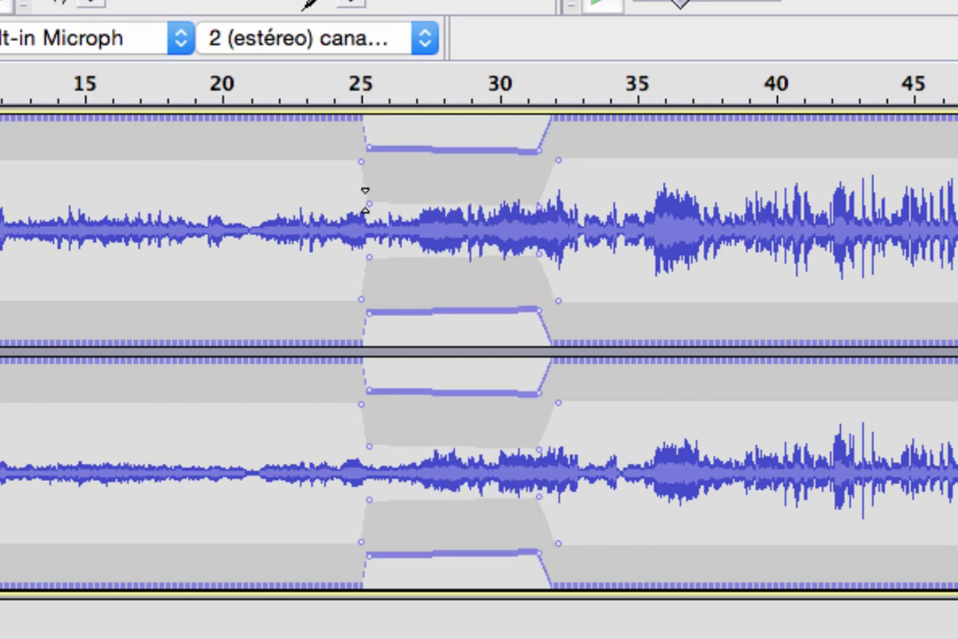
# Lower both ends of the song's reduced envelope section further, levelling it at about 0.4 amplitude
pyautogui.moveTo(365, 201); pyautogui.dragTo(365, 213)
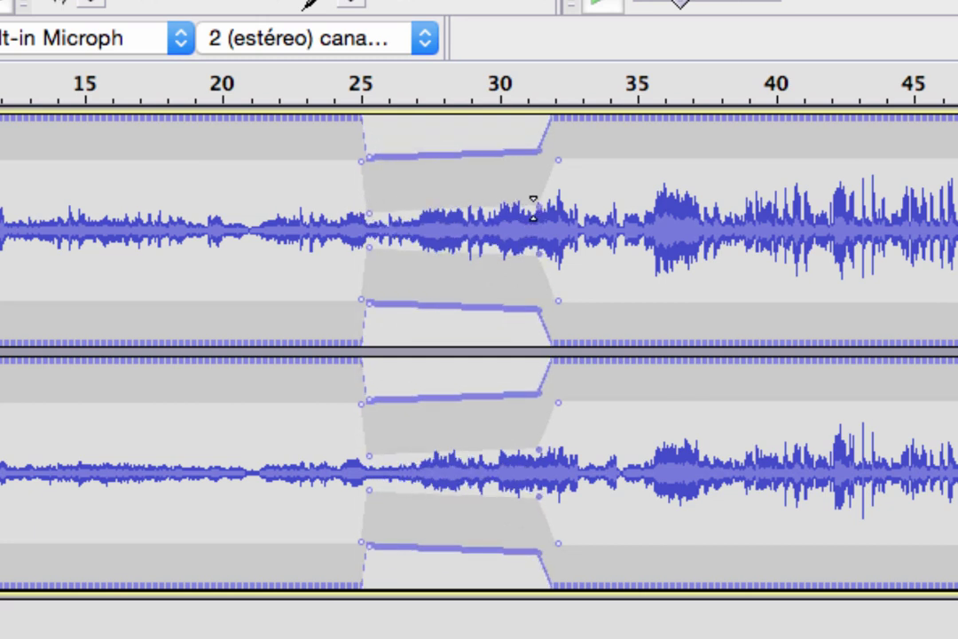
pyautogui.moveTo(533, 207); pyautogui.dragTo(530, 220)
pyautogui.moveTo(364, 215); pyautogui.dragTo(364, 216)
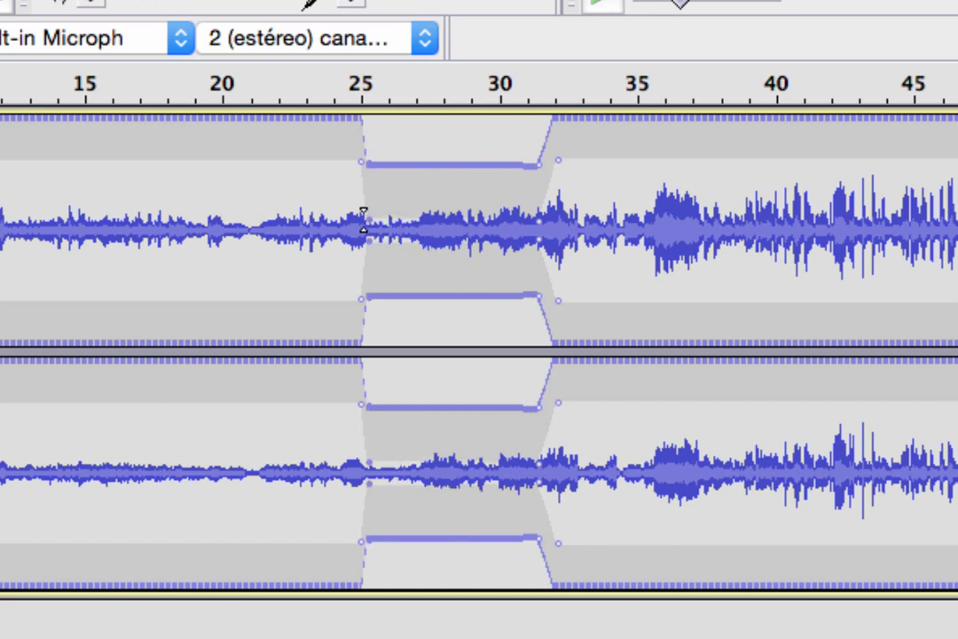
pyautogui.moveTo(376, 164); pyautogui.dragTo(375, 178)
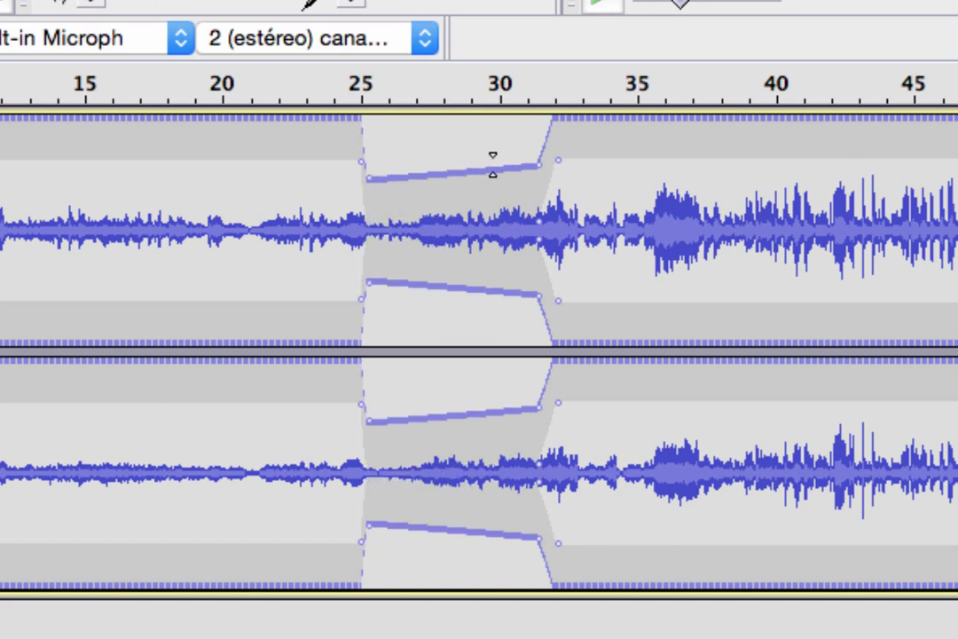
pyautogui.moveTo(529, 164); pyautogui.dragTo(529, 182)
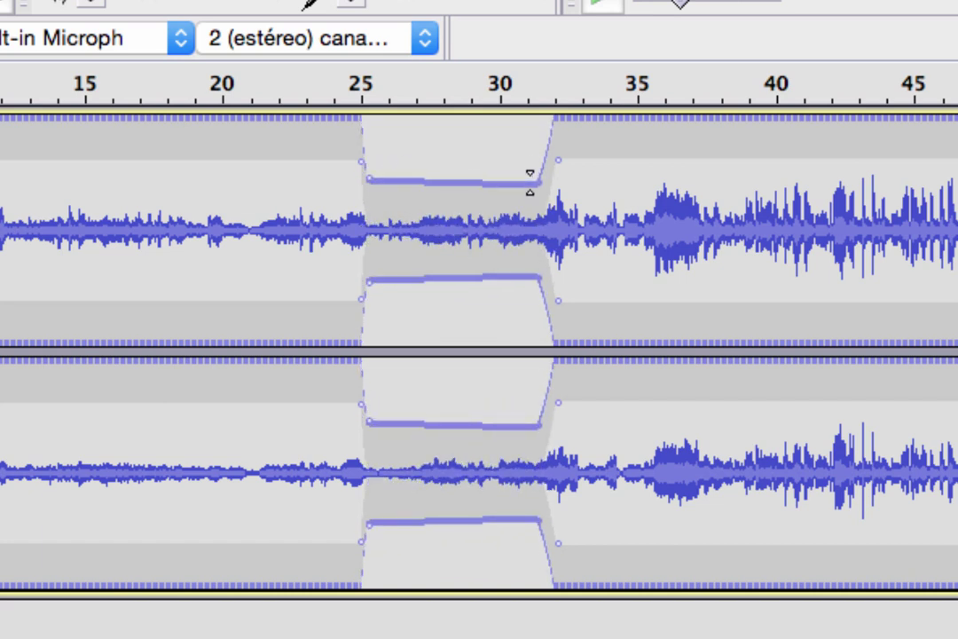
pyautogui.moveTo(368, 179); pyautogui.dragTo(369, 184)
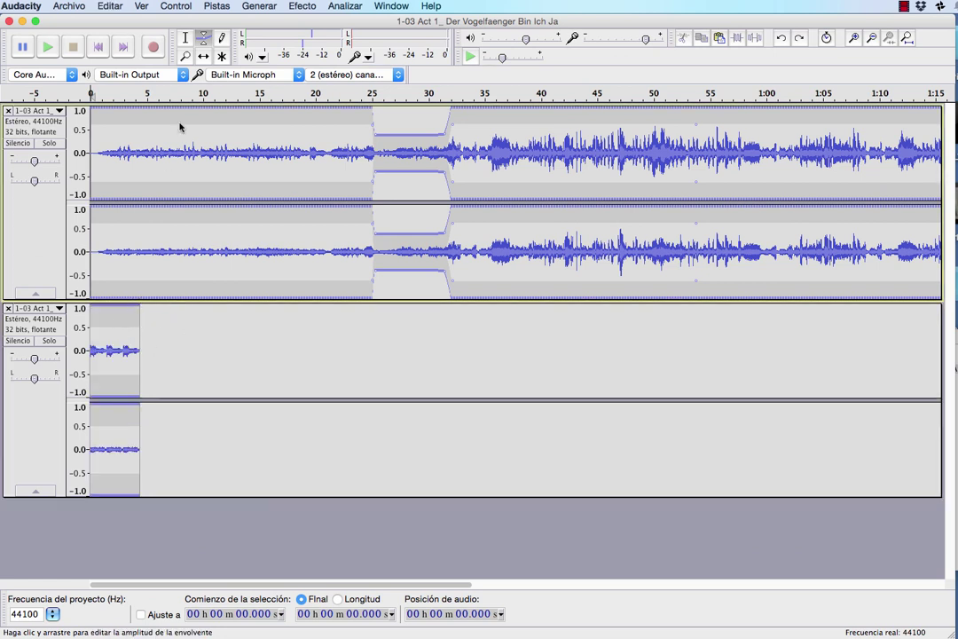
# Shift the merged fragment clip to start at 25 s, and play both tracks from about 21 s, stopping after the fragment begins
pyautogui.click(203, 56)
pyautogui.moveTo(104, 331); pyautogui.dragTo(395, 335)
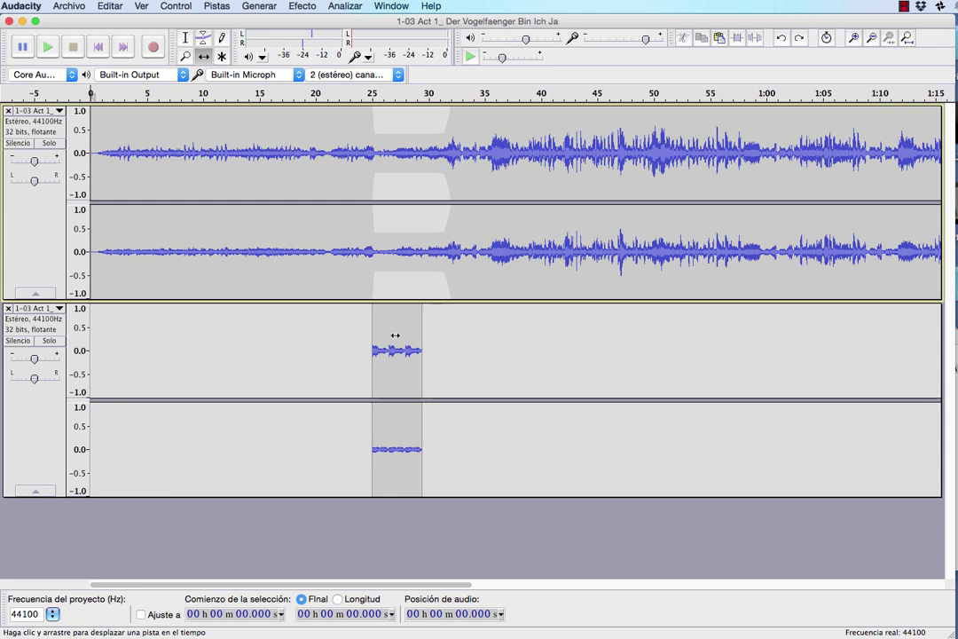
pyautogui.click(395, 335)
pyautogui.click(332, 95)
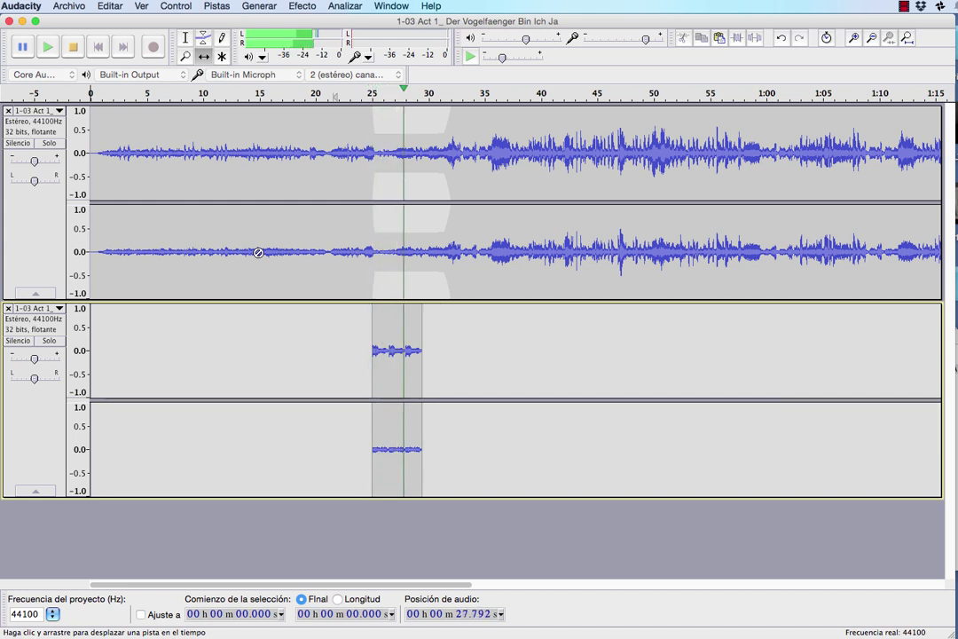
pyautogui.click(70, 50)
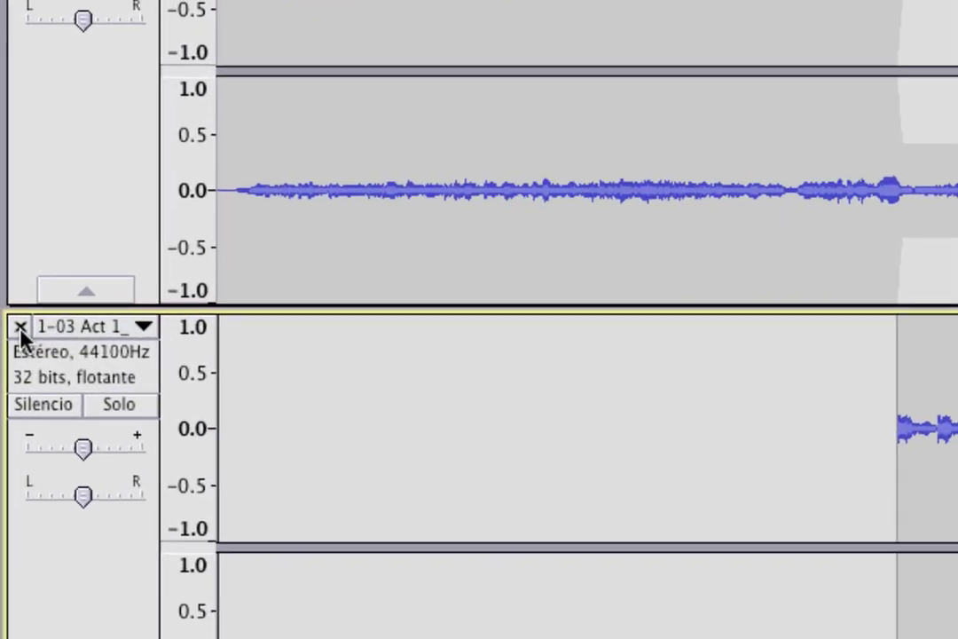
# Mute the fragment track and record about 19 s of voice into a new track while the song plays
pyautogui.click(40, 410)
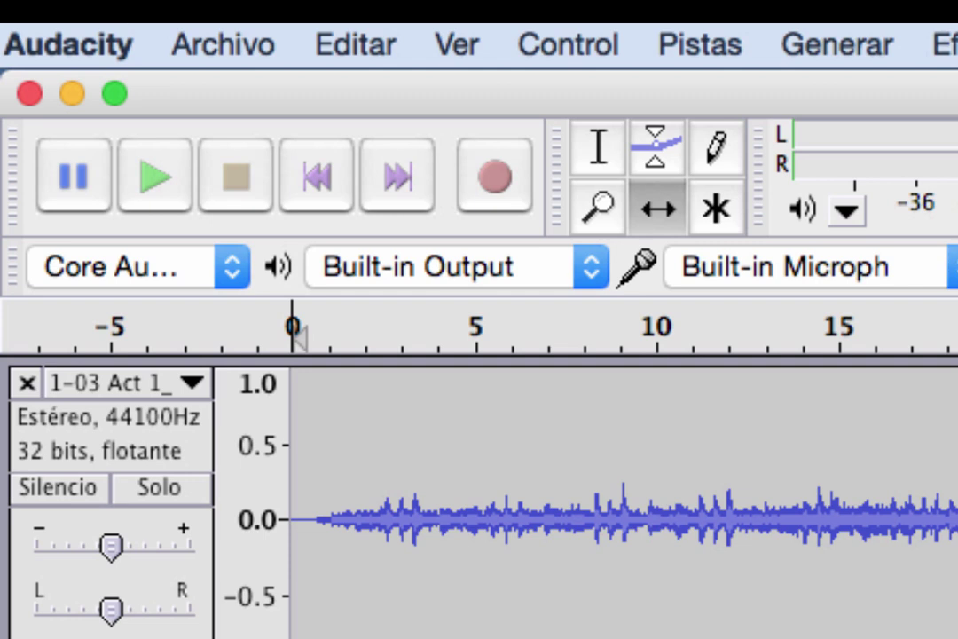
pyautogui.click(495, 178)
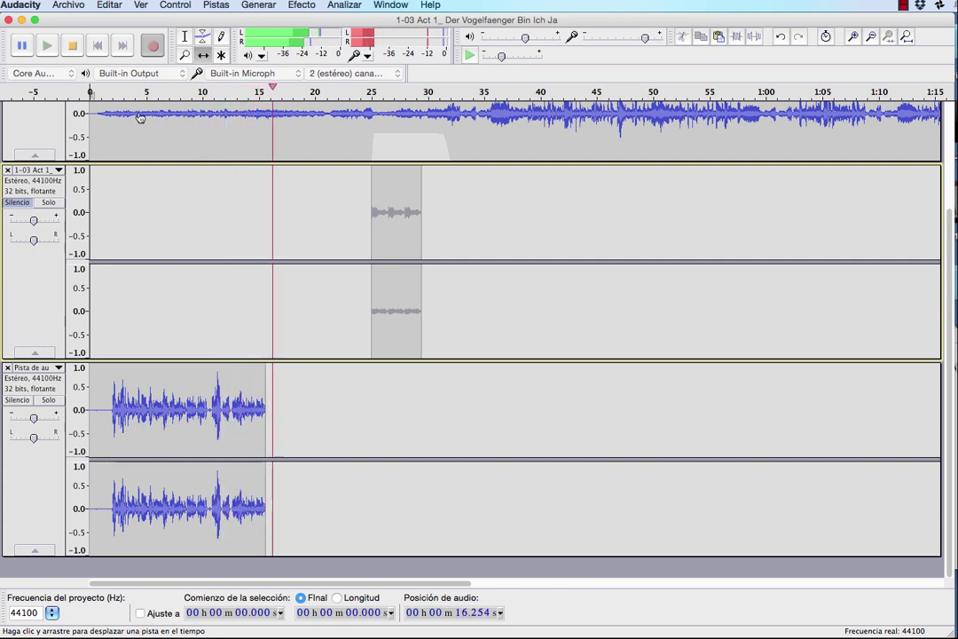
pyautogui.click(72, 45)
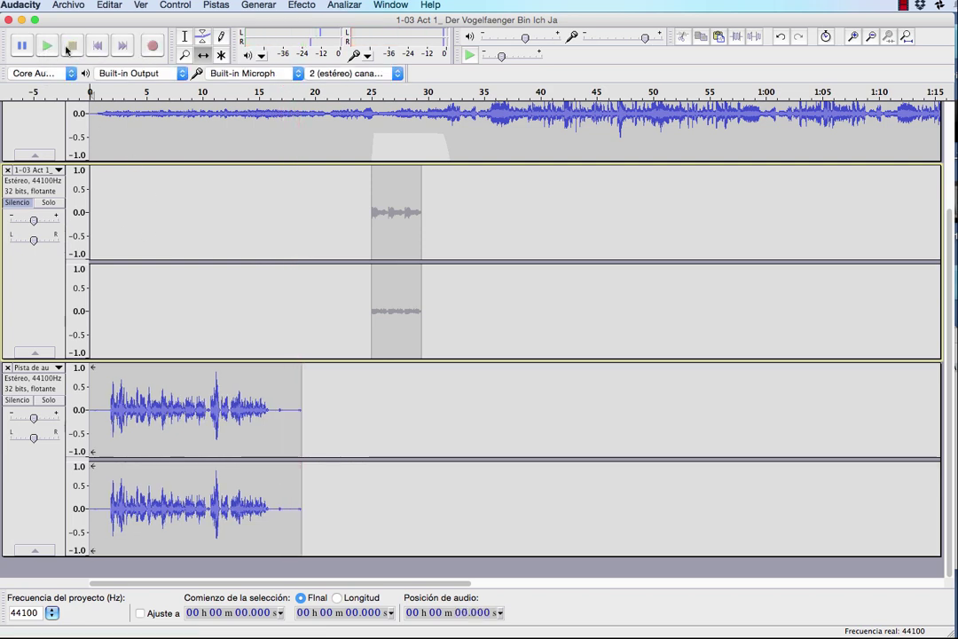
# Shift the recorded voice clip to start at about 23 s, so its speech begins at the song's lowered section
pyautogui.scroll(3, 191, 456)
pyautogui.scroll(-3, 191, 444)
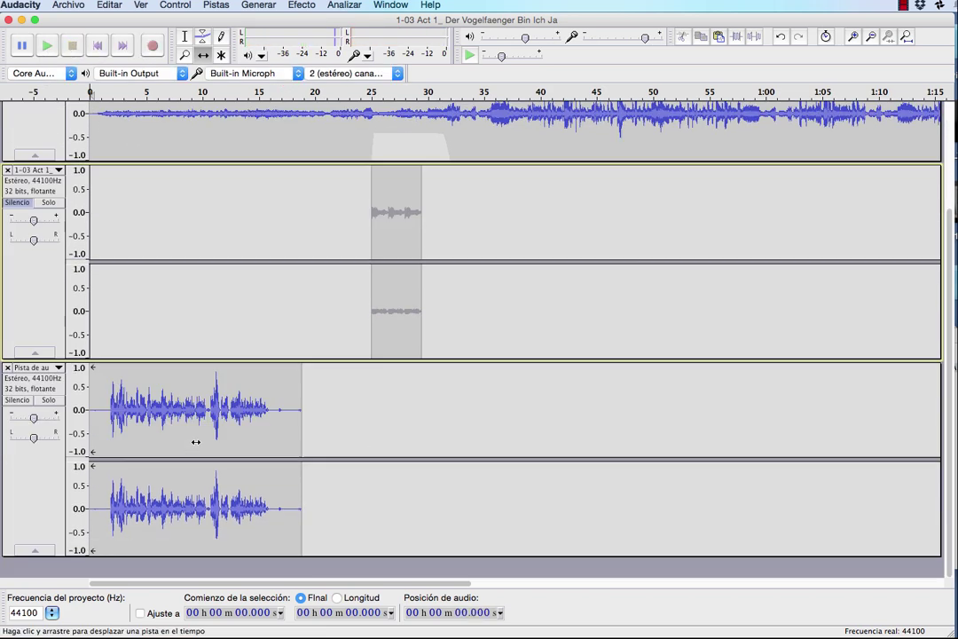
pyautogui.moveTo(154, 428); pyautogui.dragTo(417, 428)
pyautogui.scroll(3, 417, 404)
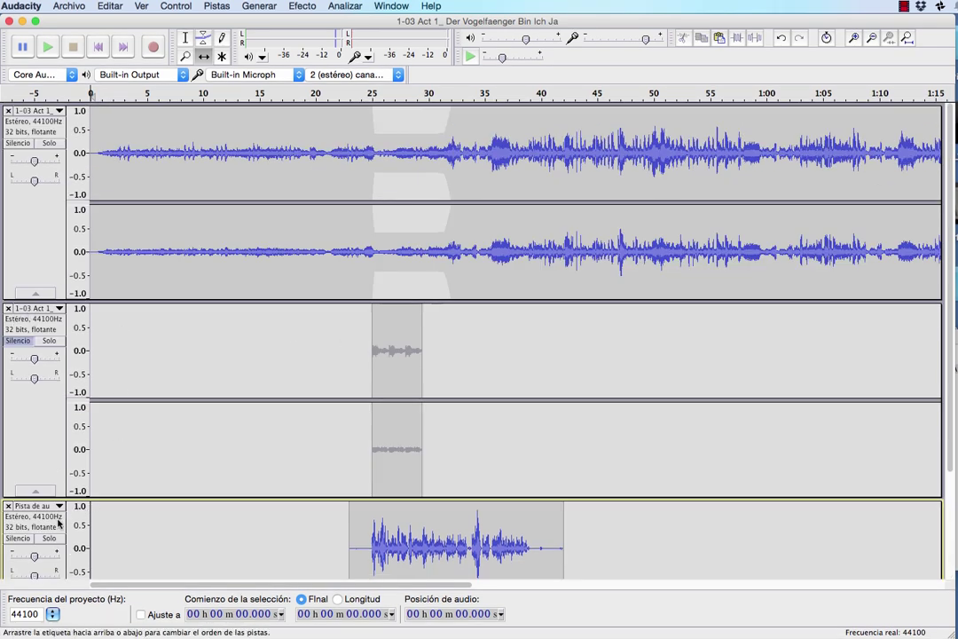
# Play the song together with the shifted voice from about 23 s, and stop at about 36 s
pyautogui.click(353, 100)
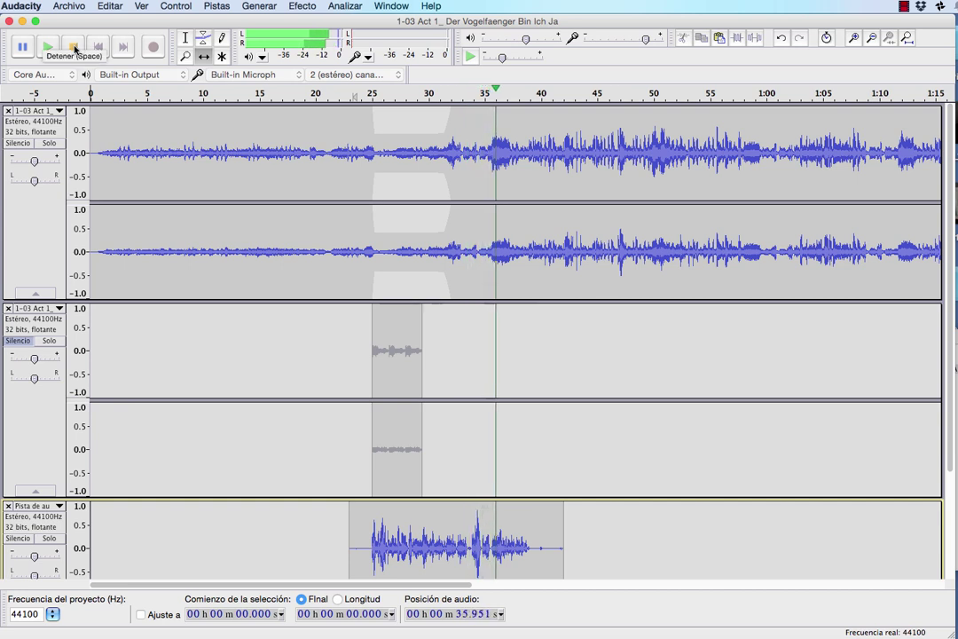
pyautogui.click(74, 49)
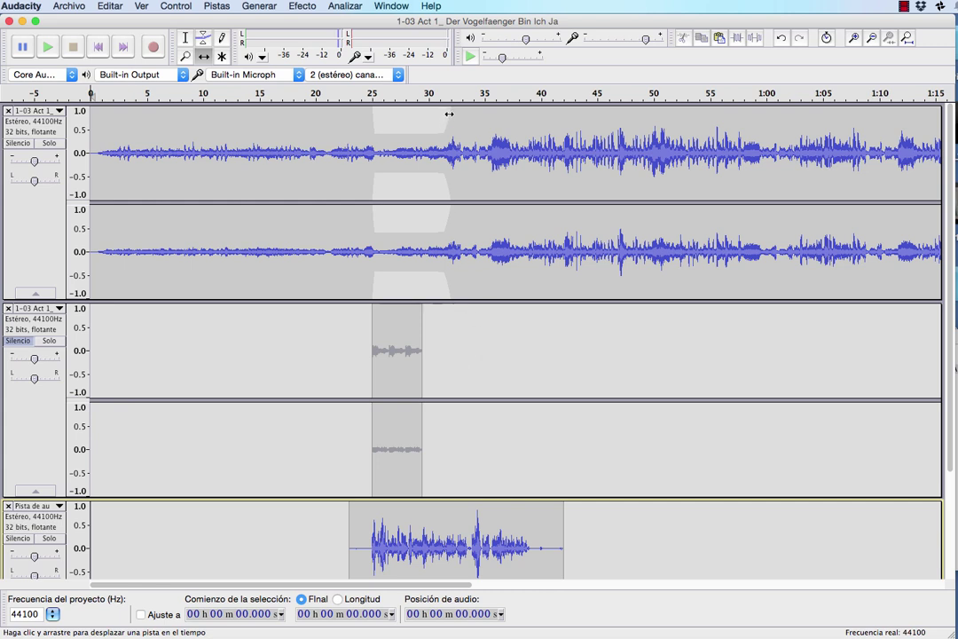
# Extend the song's lowered envelope section to about 38.5 s, levelling it at about 0.3 amplitude beneath the whole voice recording
pyautogui.click(395, 136)
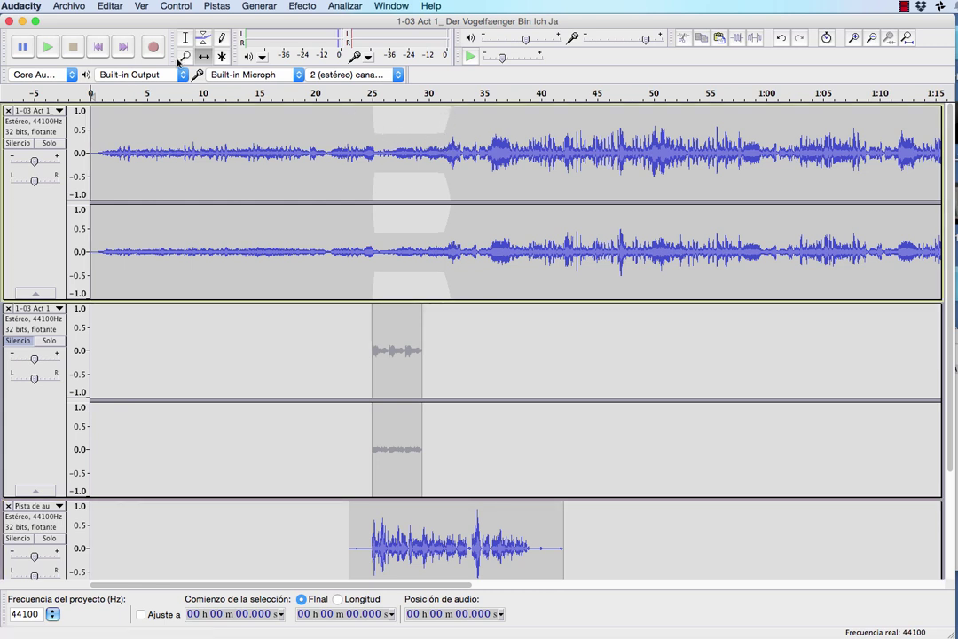
pyautogui.click(204, 37)
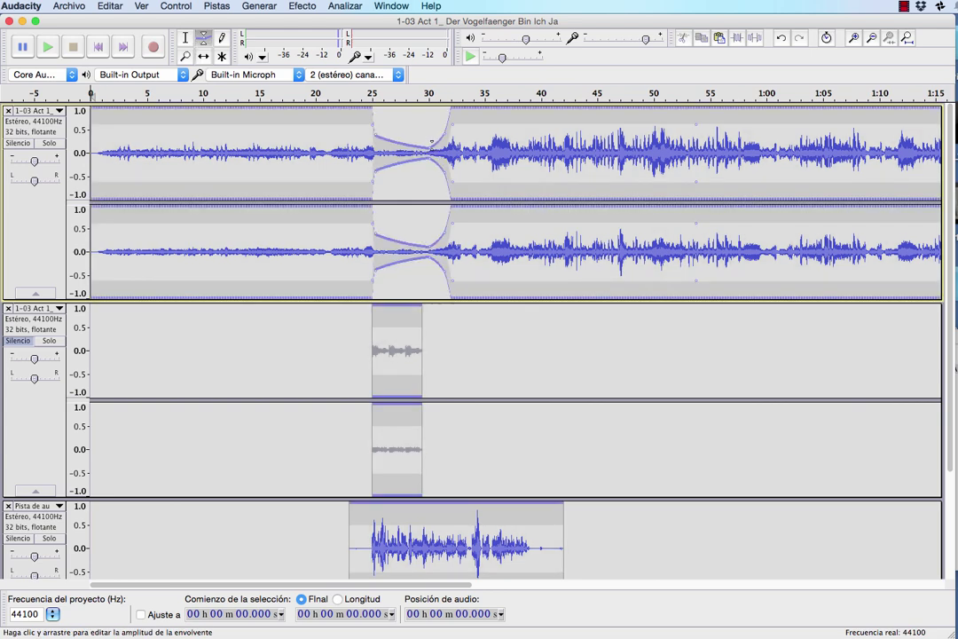
pyautogui.moveTo(431, 140); pyautogui.dragTo(431, 136)
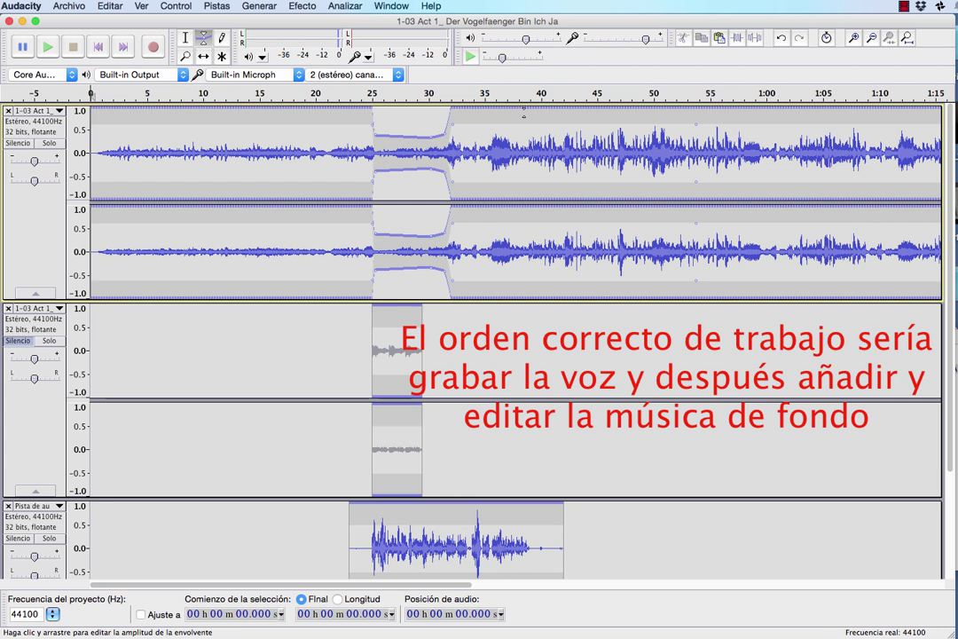
pyautogui.moveTo(523, 112)
pyautogui.mouseDown()
pyautogui.moveTo(533, 110)
pyautogui.moveTo(524, 131)
pyautogui.mouseUp()
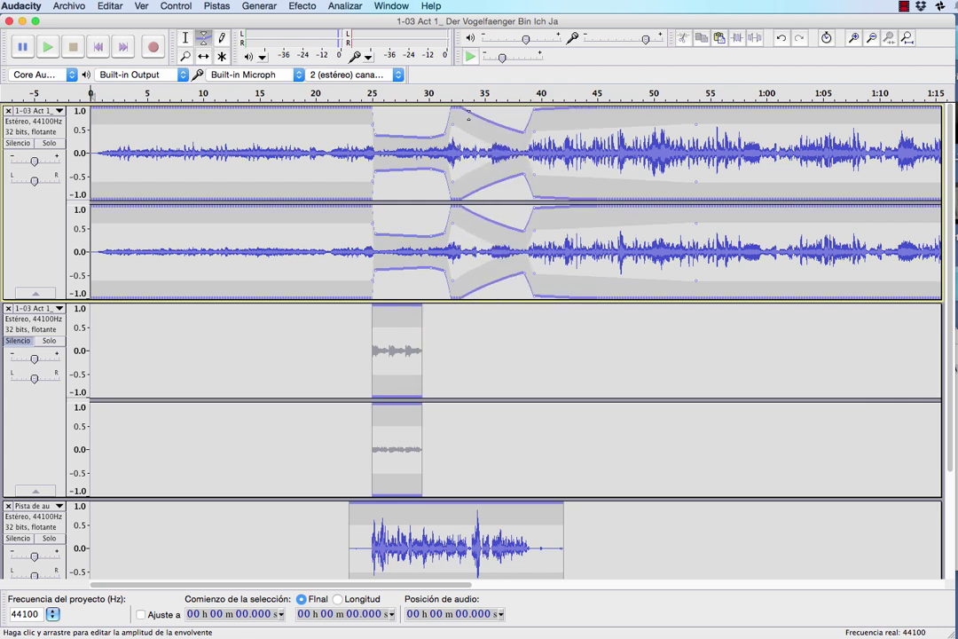
pyautogui.moveTo(468, 118); pyautogui.dragTo(445, 138)
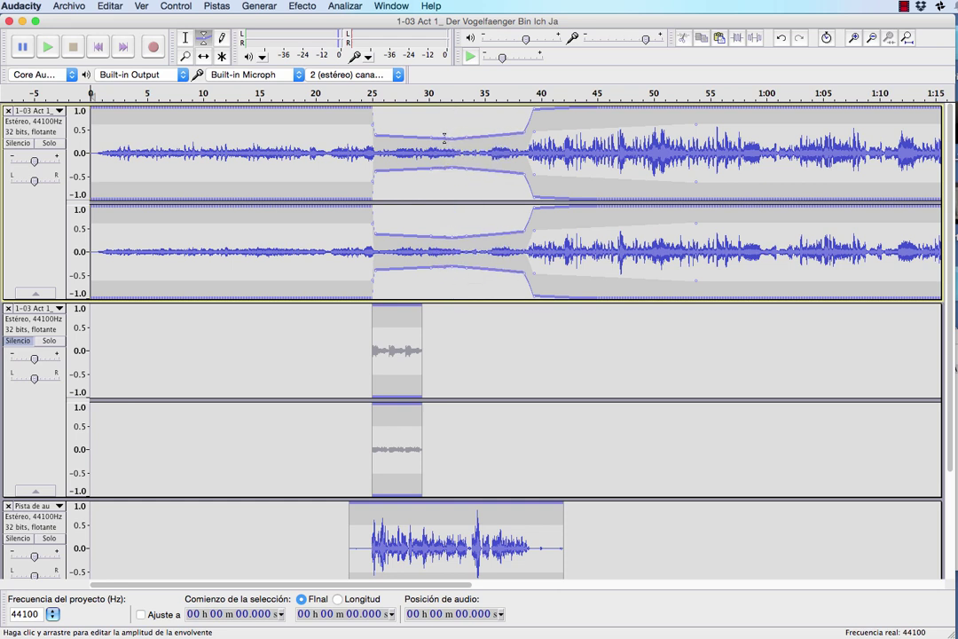
pyautogui.moveTo(523, 133); pyautogui.dragTo(468, 137)
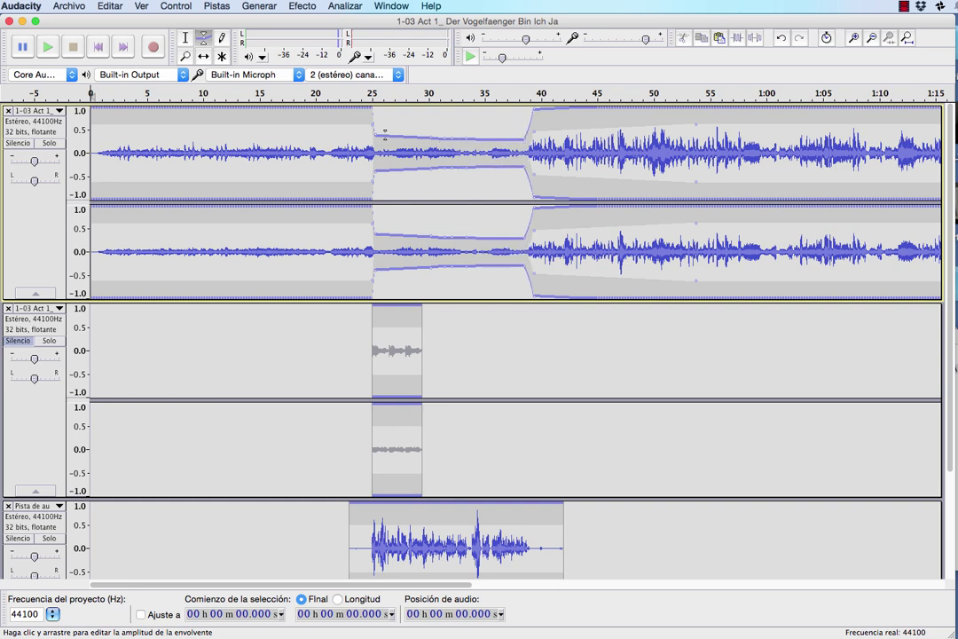
pyautogui.moveTo(377, 134); pyautogui.dragTo(376, 139)
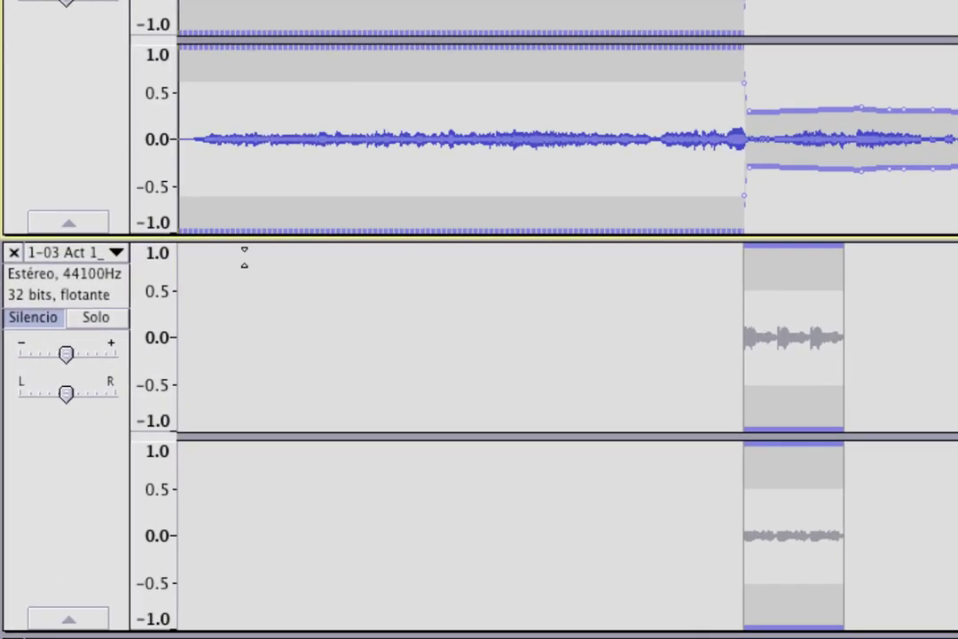
# Delete the muted fragment track and export the mix to the Desktop as an MP3 file, accepting the stereo mixdown
pyautogui.click(13, 253)
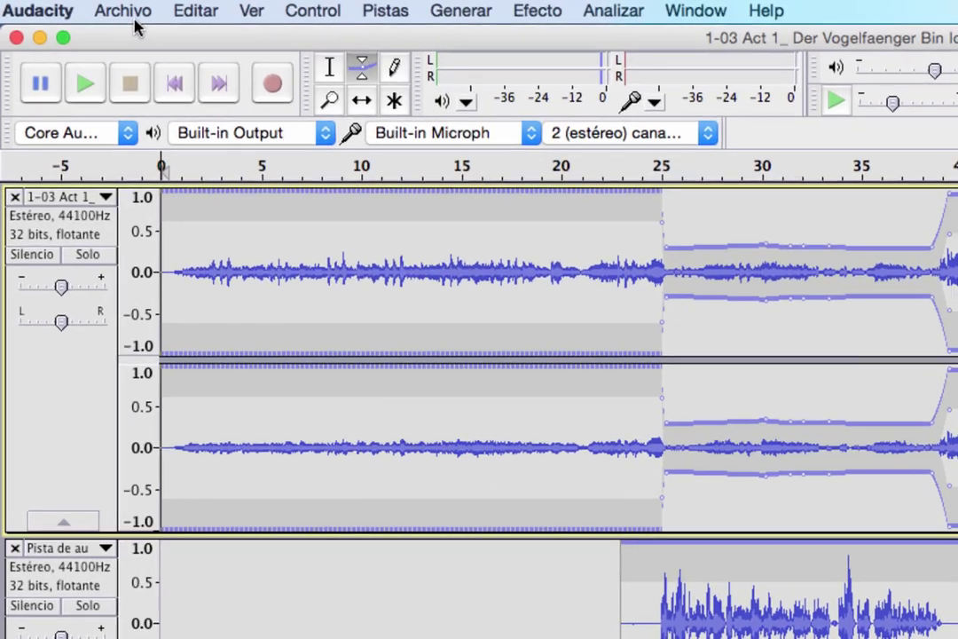
pyautogui.click(120, 14)
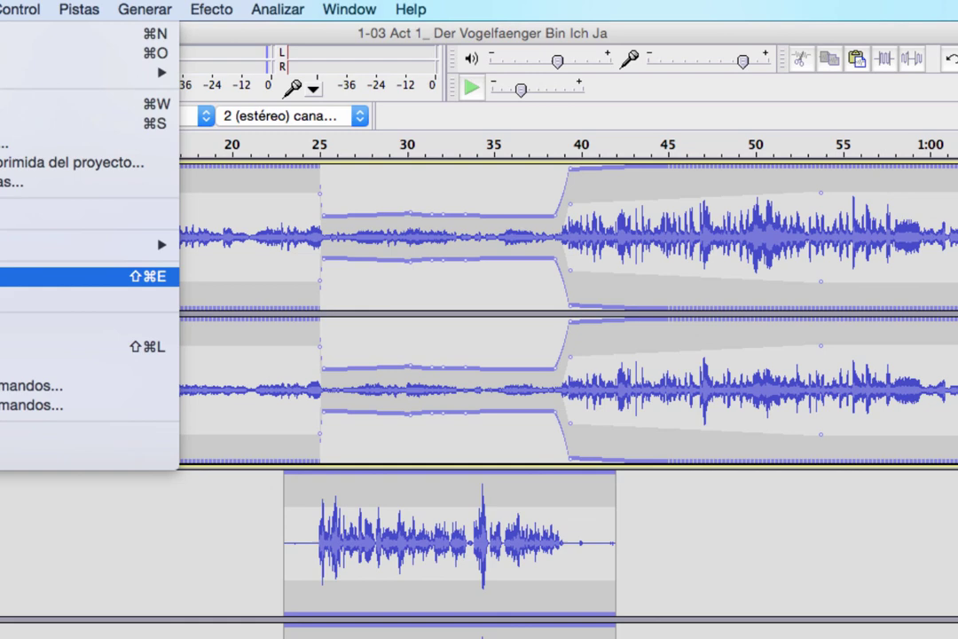
pyautogui.click(65, 364)
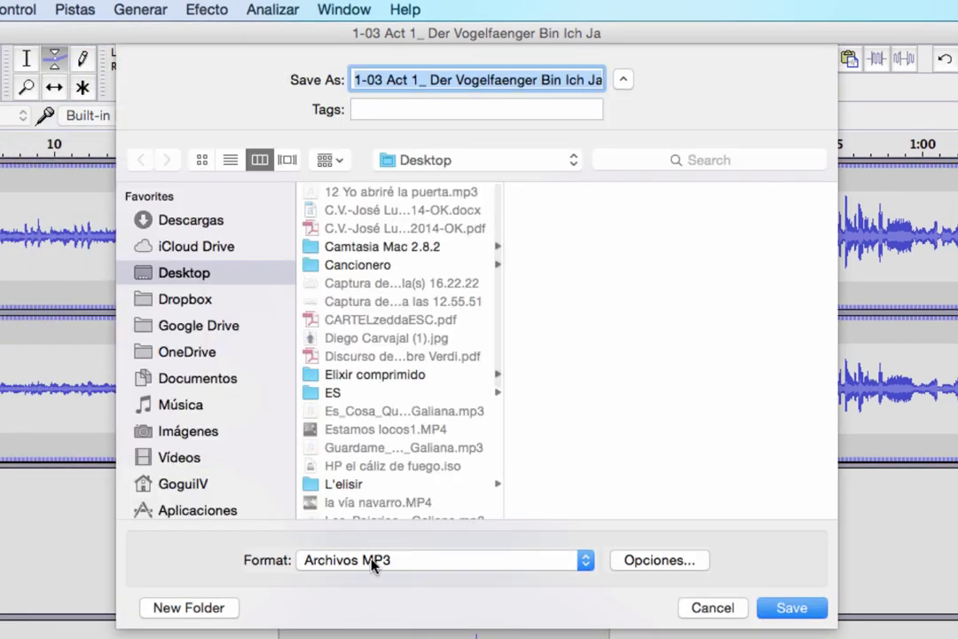
pyautogui.click(320, 560)
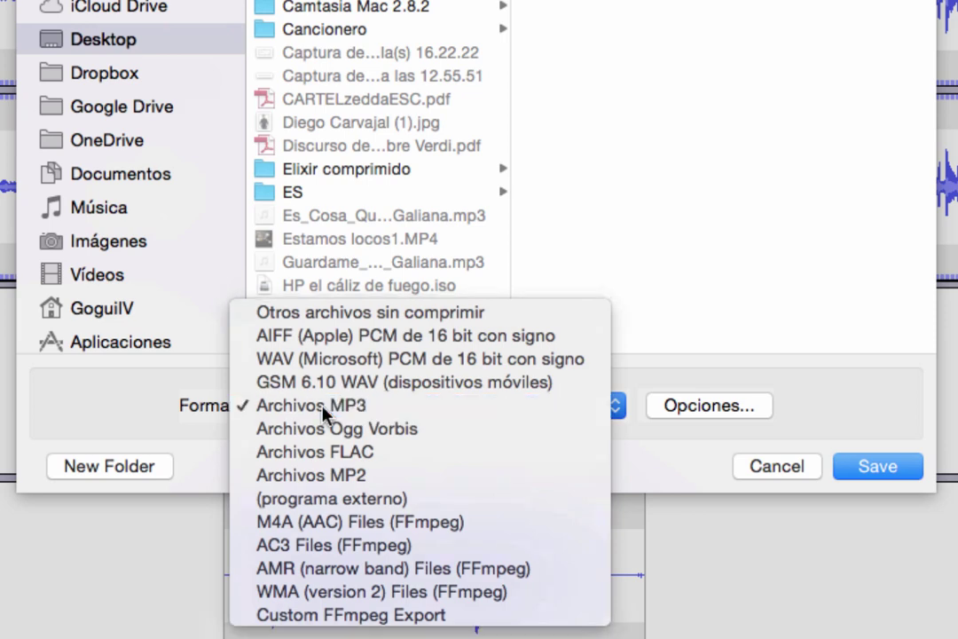
pyautogui.click(327, 413)
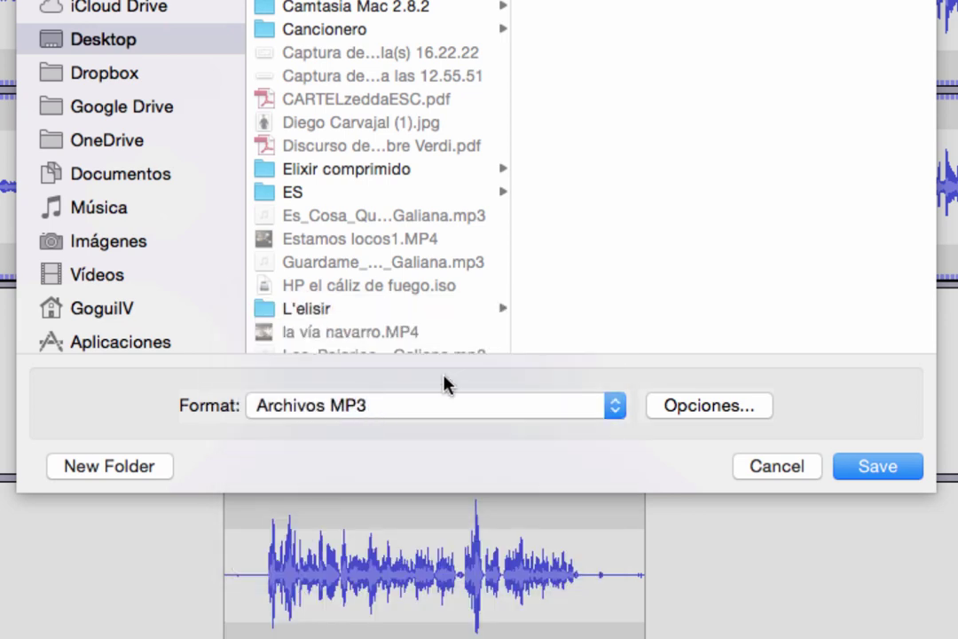
pyautogui.click(877, 467)
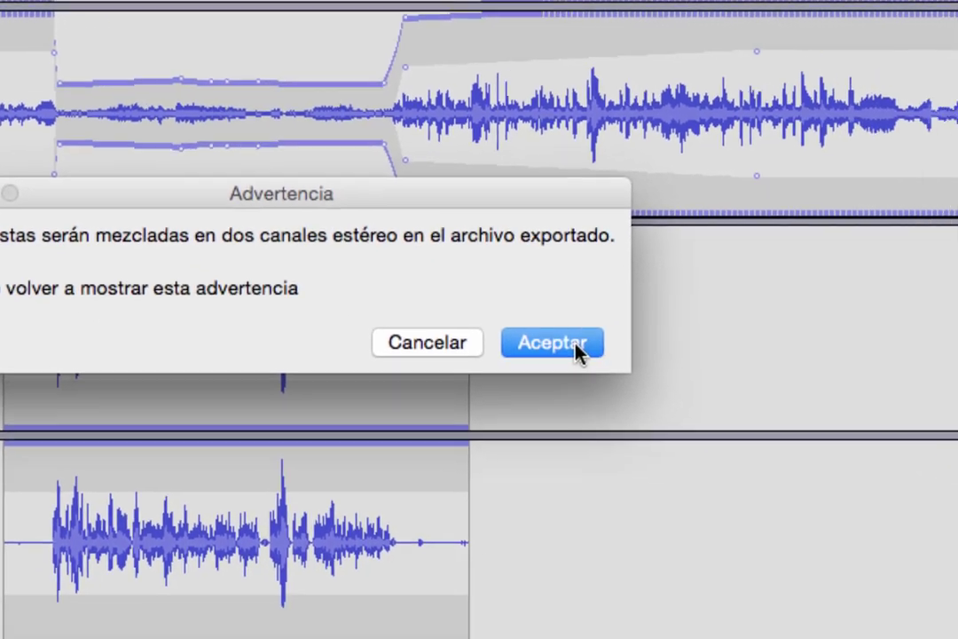
pyautogui.click(575, 345)
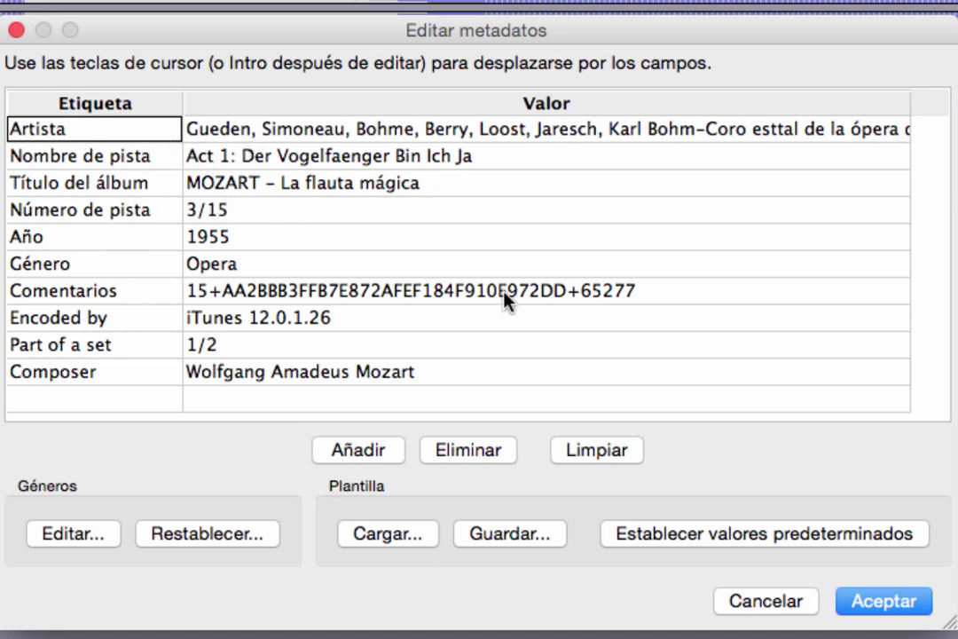
# Clear all the metadata tags for the exported file and accept the empty values
pyautogui.click(602, 451)
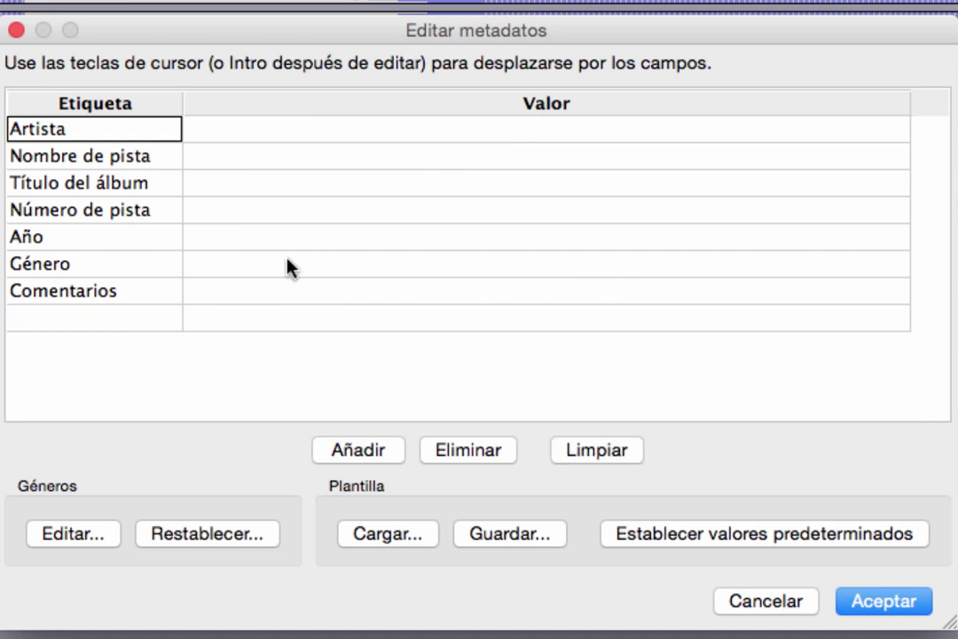
pyautogui.click(210, 133)
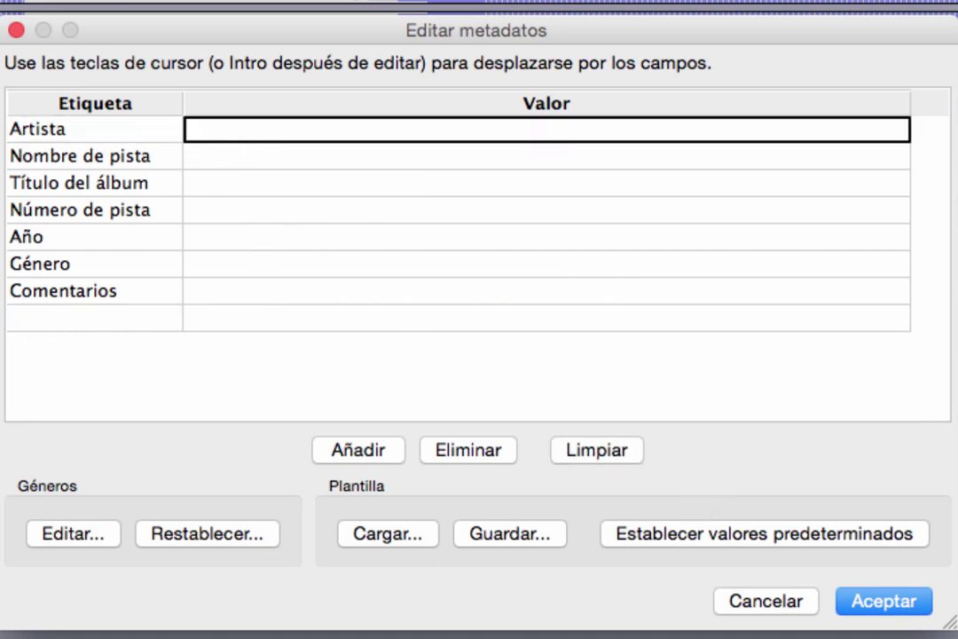
pyautogui.click(893, 608)
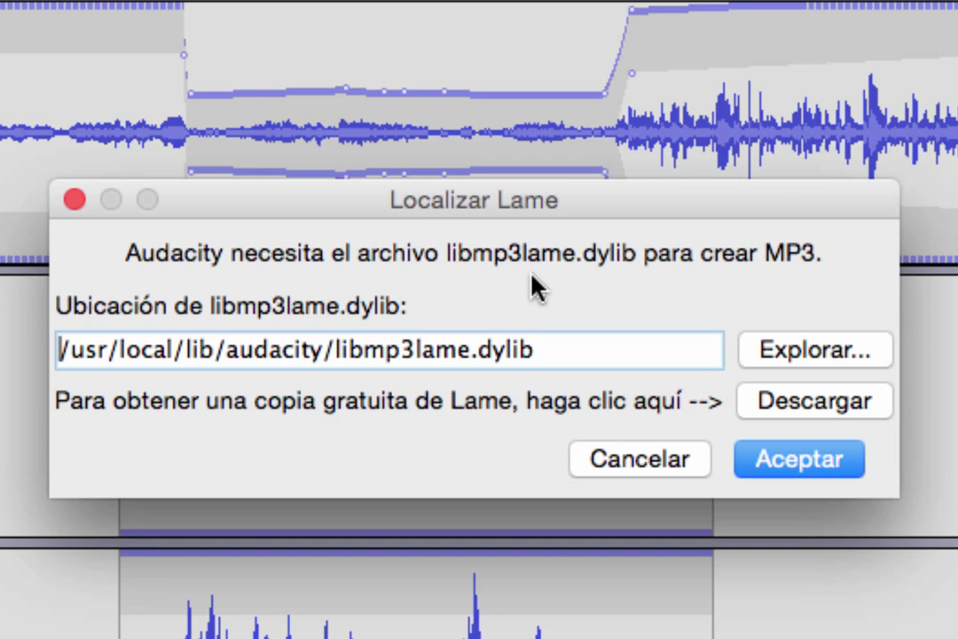
# Follow the LAME download help in Chrome to the Mac OS X downloads and download Lame_Library_v3.98.2_for_Audacity_on_OSX.dmg
pyautogui.click(791, 402)
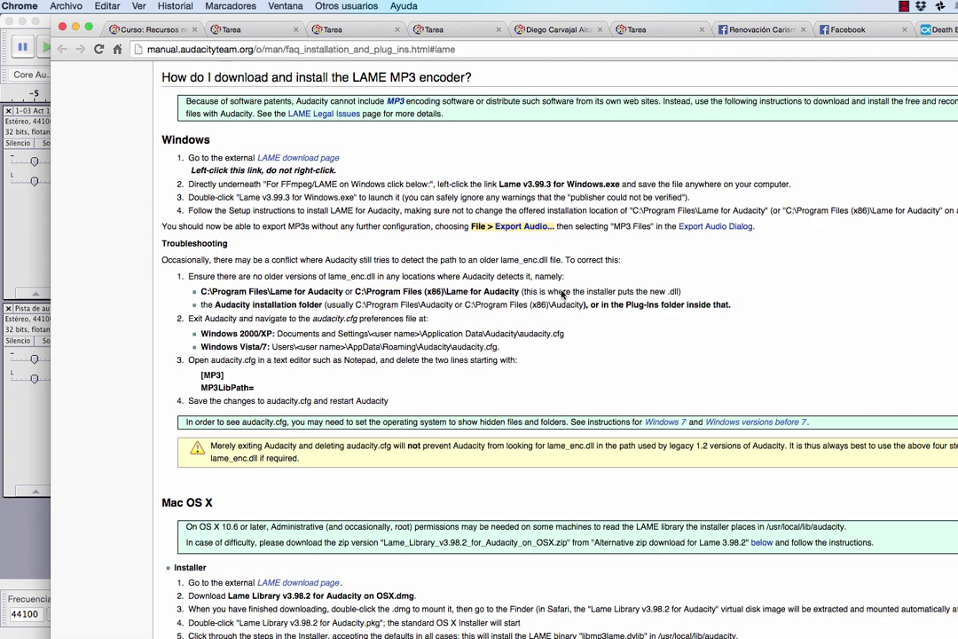
pyautogui.scroll(-3, 488, 280)
pyautogui.scroll(3, 480, 284)
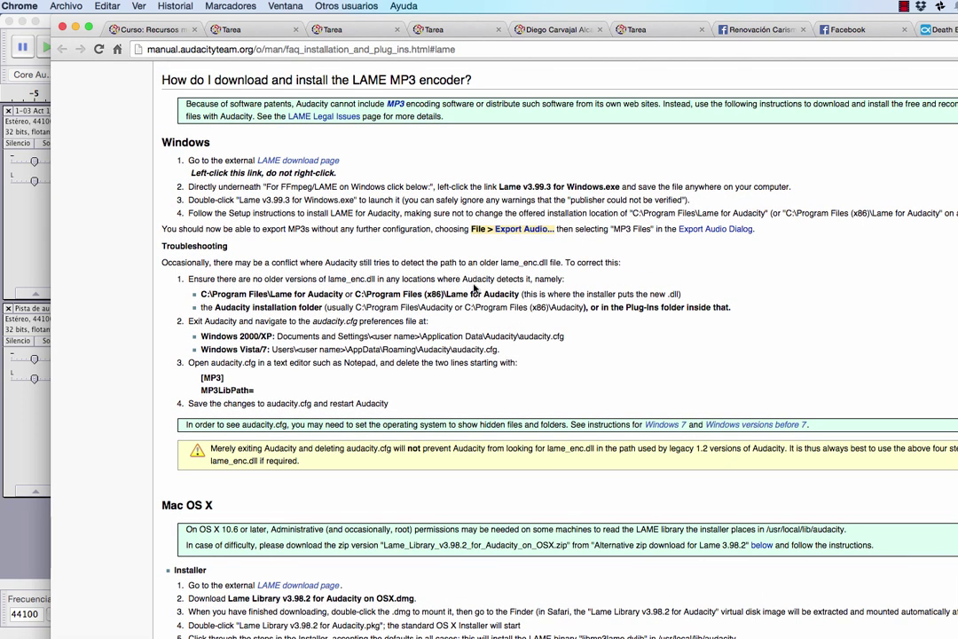
pyautogui.scroll(-5, 475, 290)
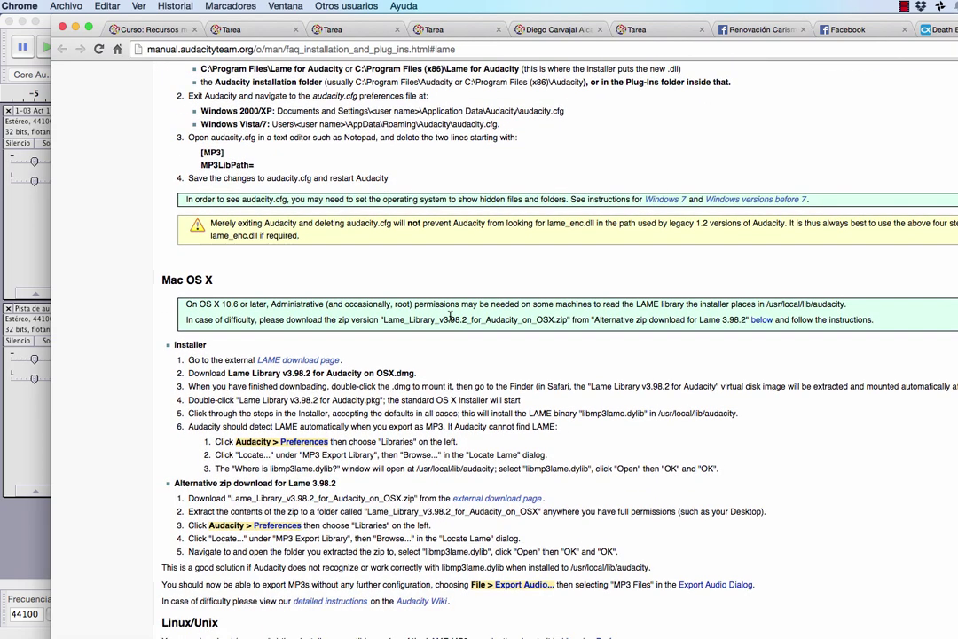
pyautogui.scroll(-1, 451, 320)
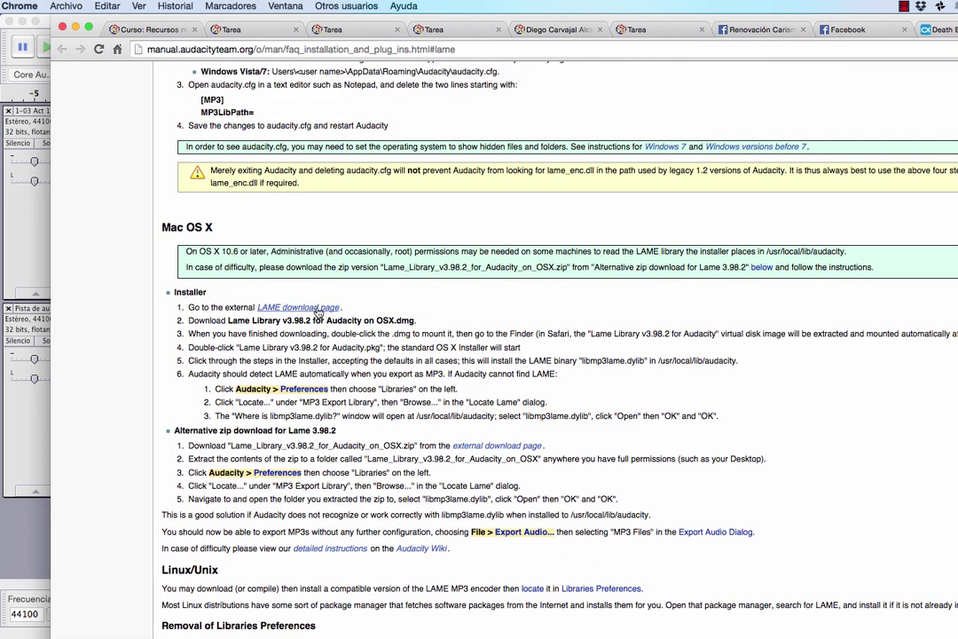
pyautogui.scroll(9, 318, 311)
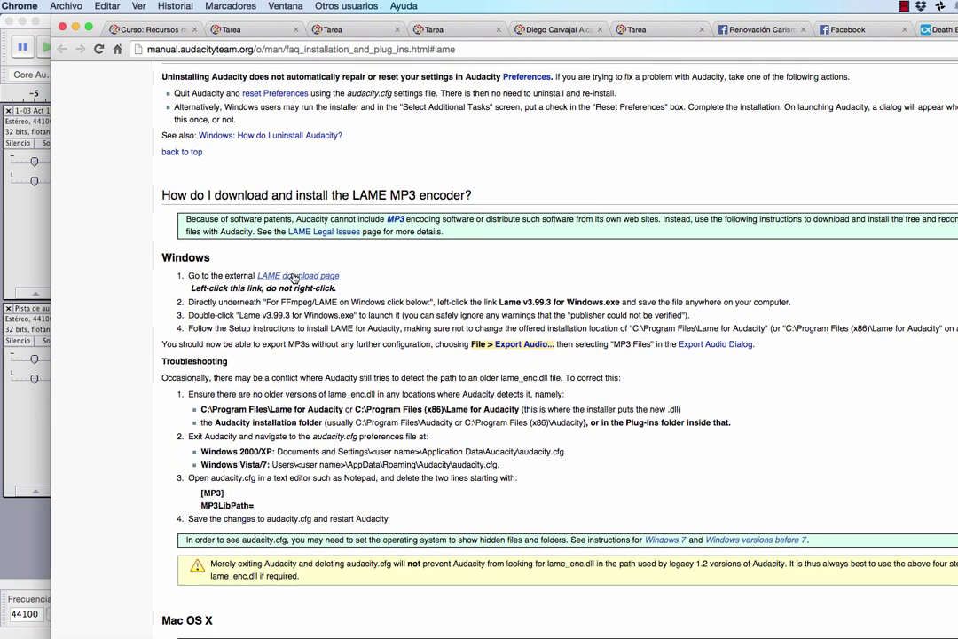
pyautogui.scroll(-8, 295, 279)
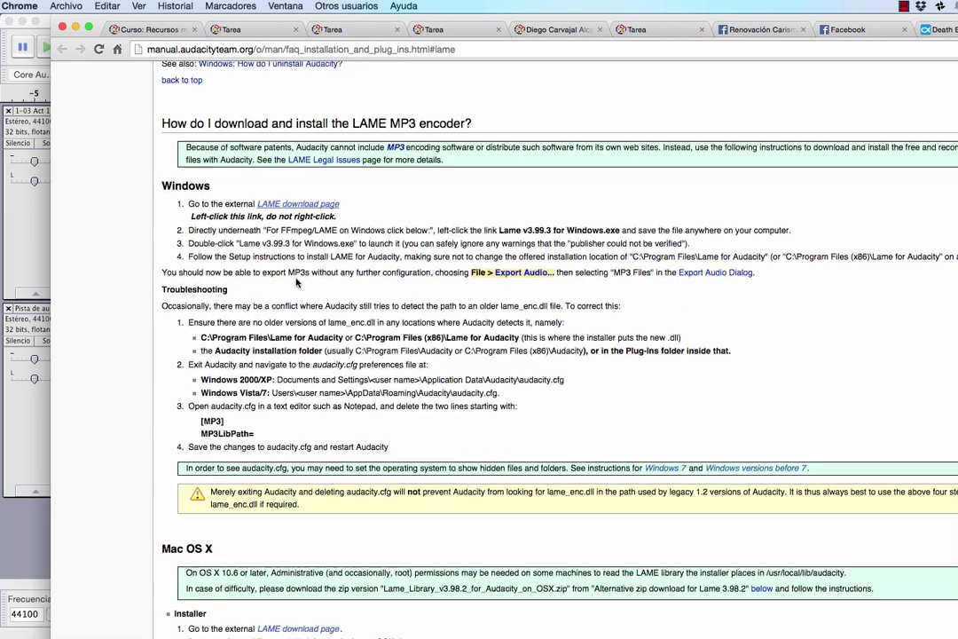
pyautogui.click(307, 357)
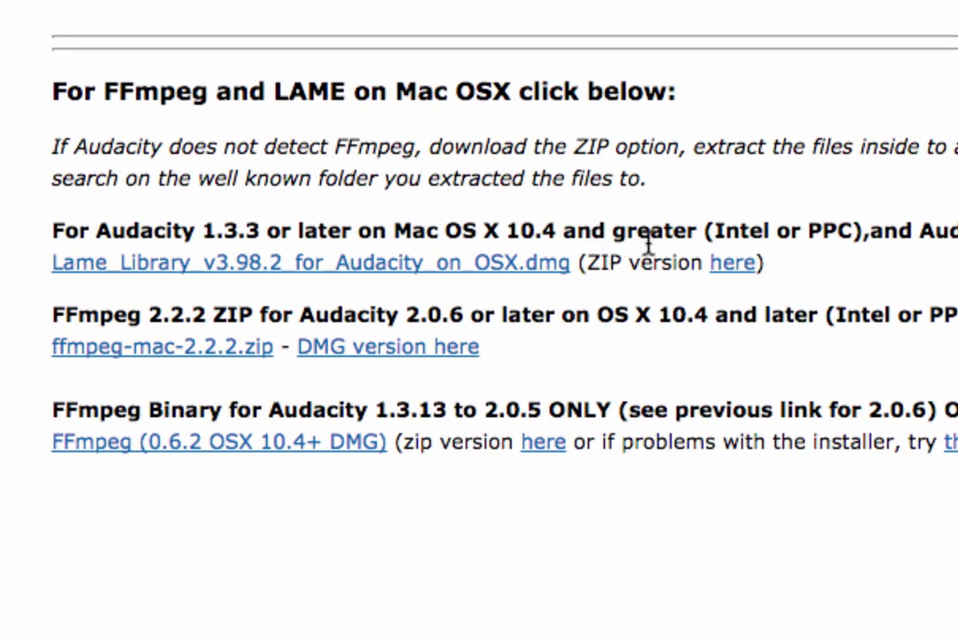
pyautogui.click(530, 258)
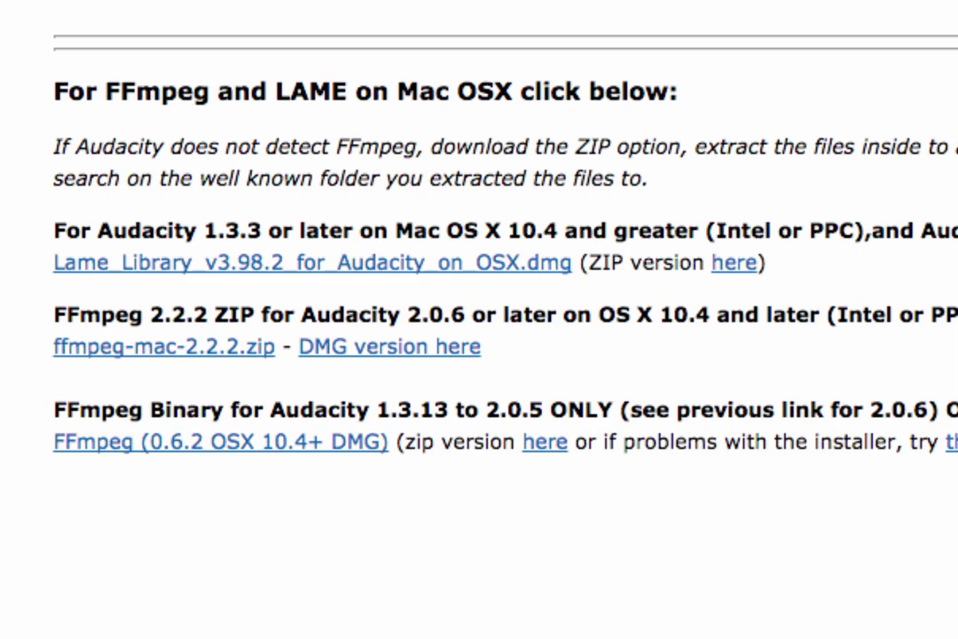
# In Finder, open the LAME disk image in the Descargas folder and launch its Lame Library v3.98.2 for Audacity.pkg installer
pyautogui.press('super+n')
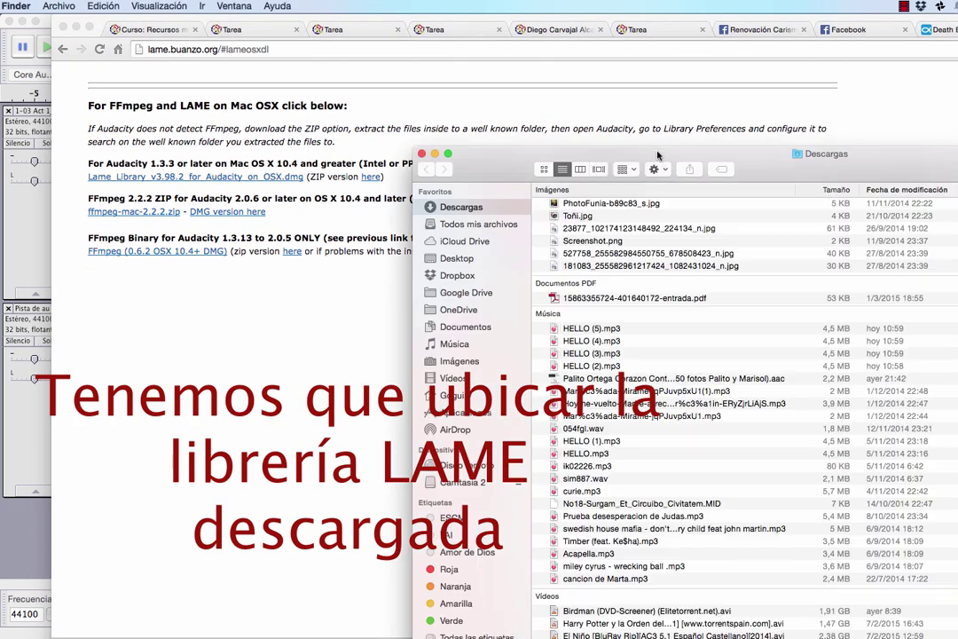
pyautogui.moveTo(667, 162); pyautogui.dragTo(658, 108)
pyautogui.scroll(-3, 594, 581)
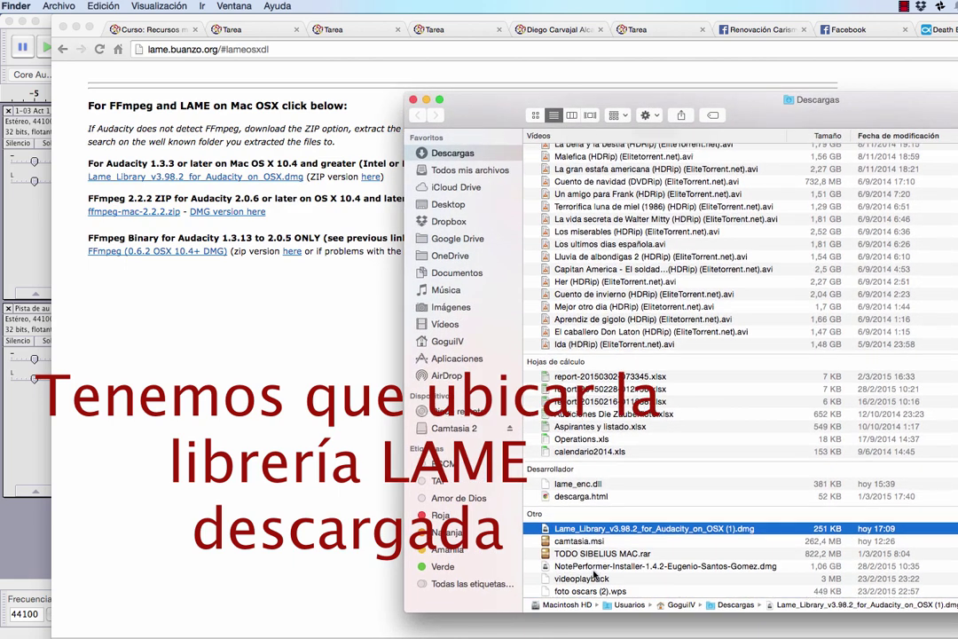
pyautogui.doubleClick(614, 516)
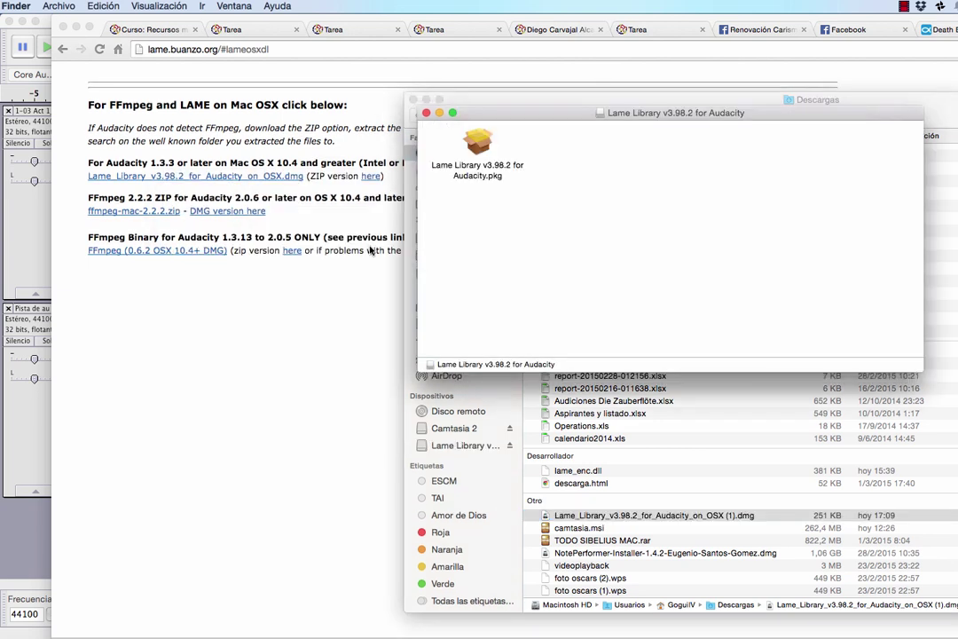
pyautogui.click(481, 151)
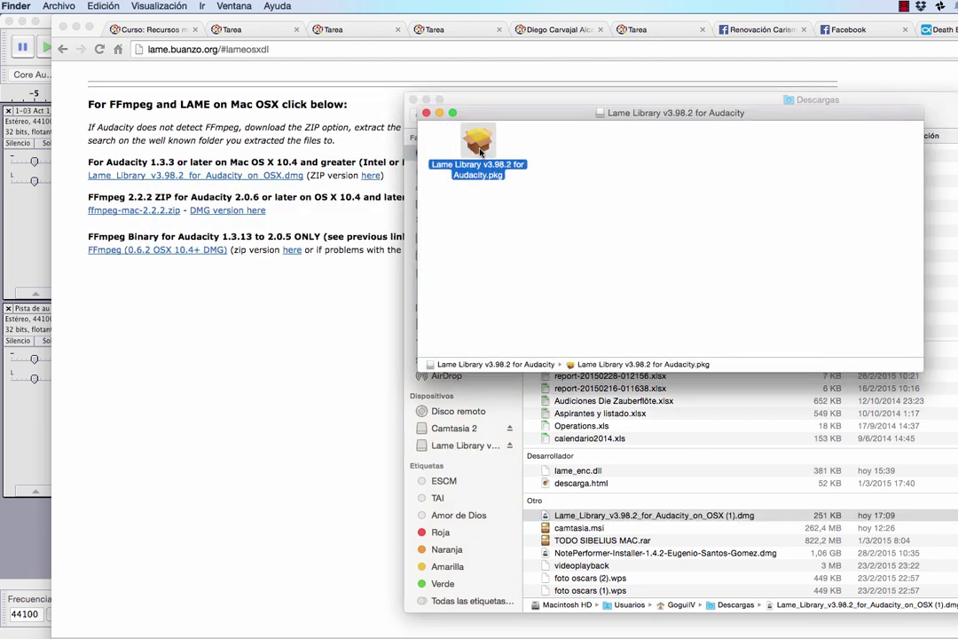
pyautogui.doubleClick(480, 151)
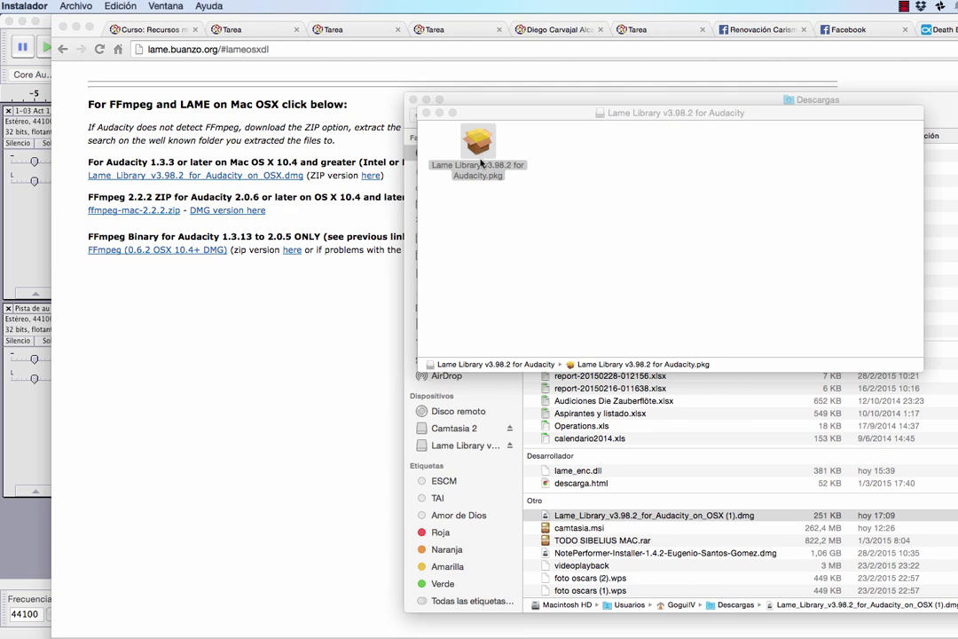
# Choose the Audacity folder within Aplicaciones as the LAME library's install destination and continue to the installation type
pyautogui.scroll(10, 515, 306)
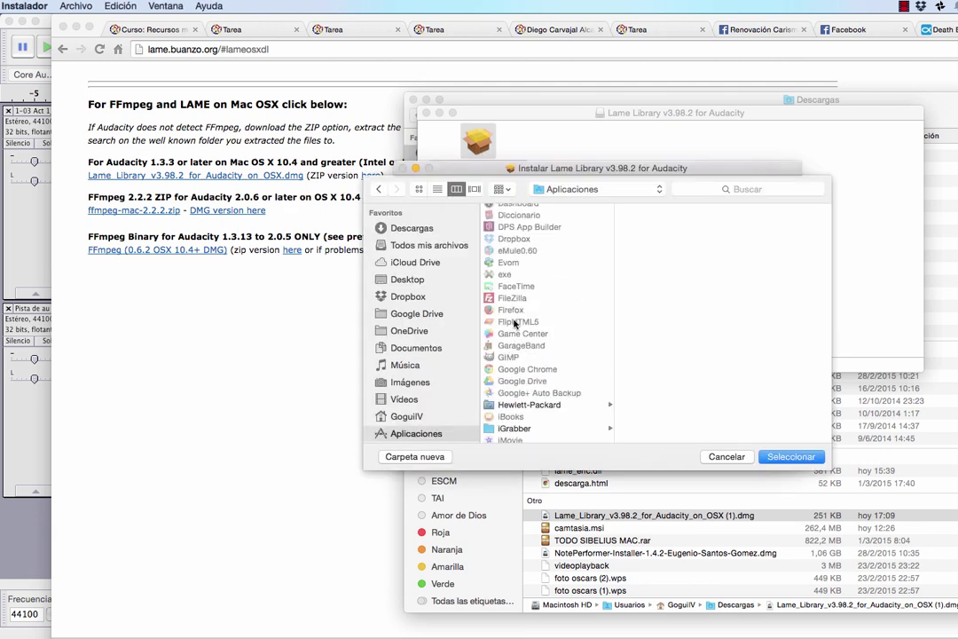
pyautogui.click(515, 271)
pyautogui.press('Return')
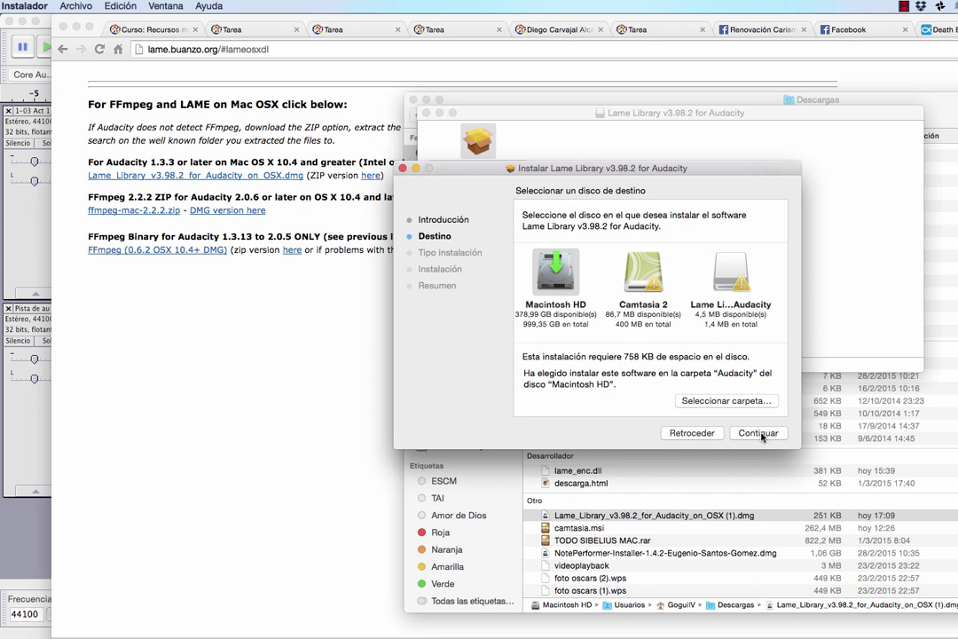
pyautogui.click(758, 433)
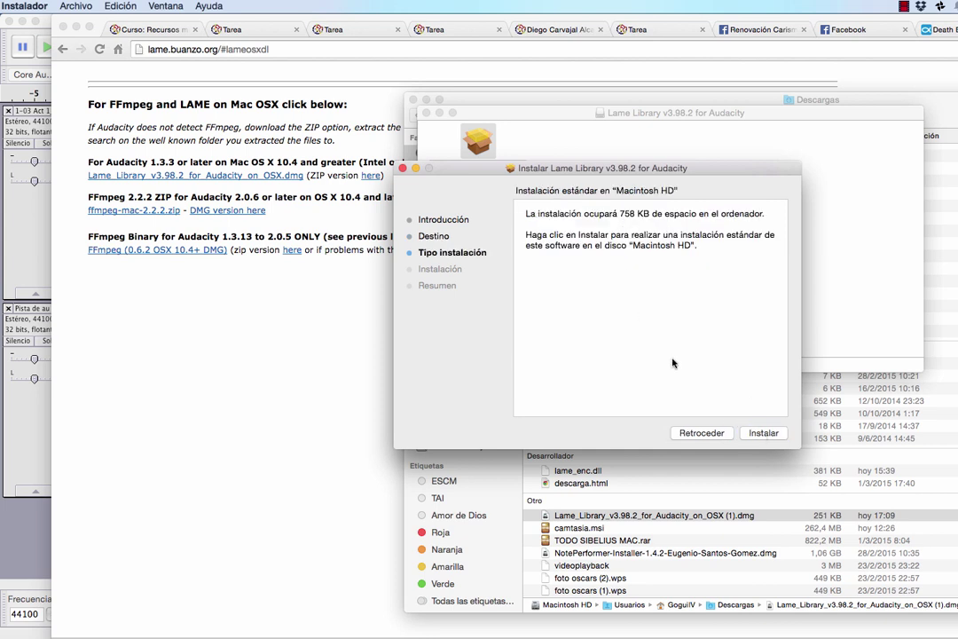
# Run the standard LAME library installation, then close the installer and the open disk image and Descargas windows
pyautogui.click(765, 433)
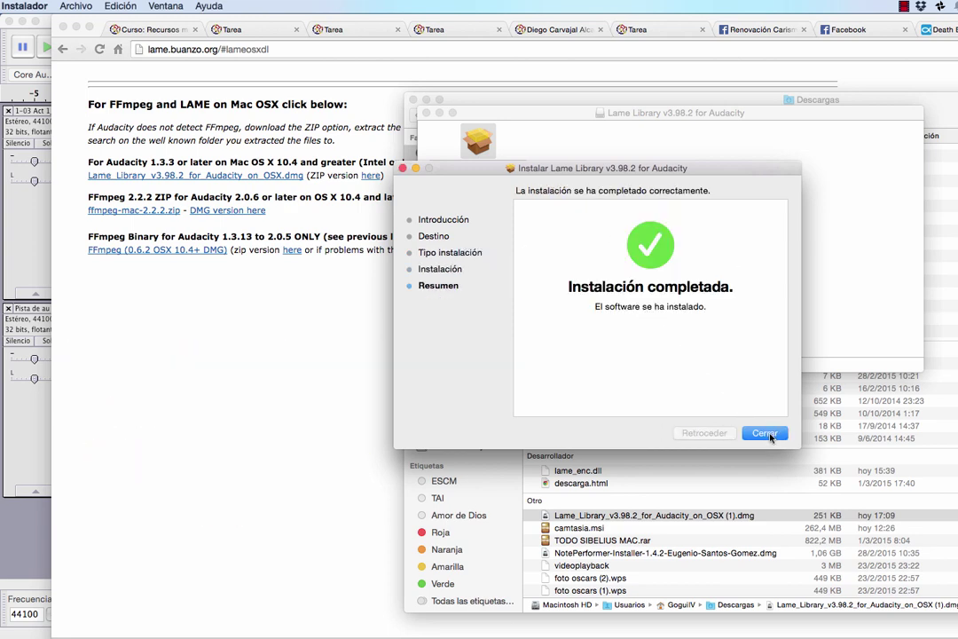
pyautogui.click(765, 433)
pyautogui.click(426, 113)
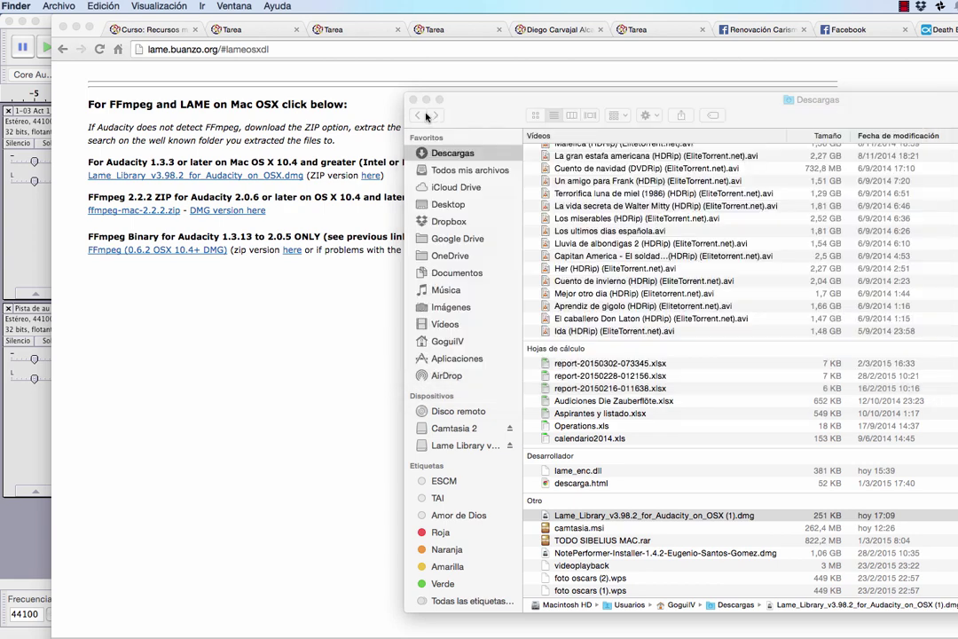
pyautogui.press('super+w')
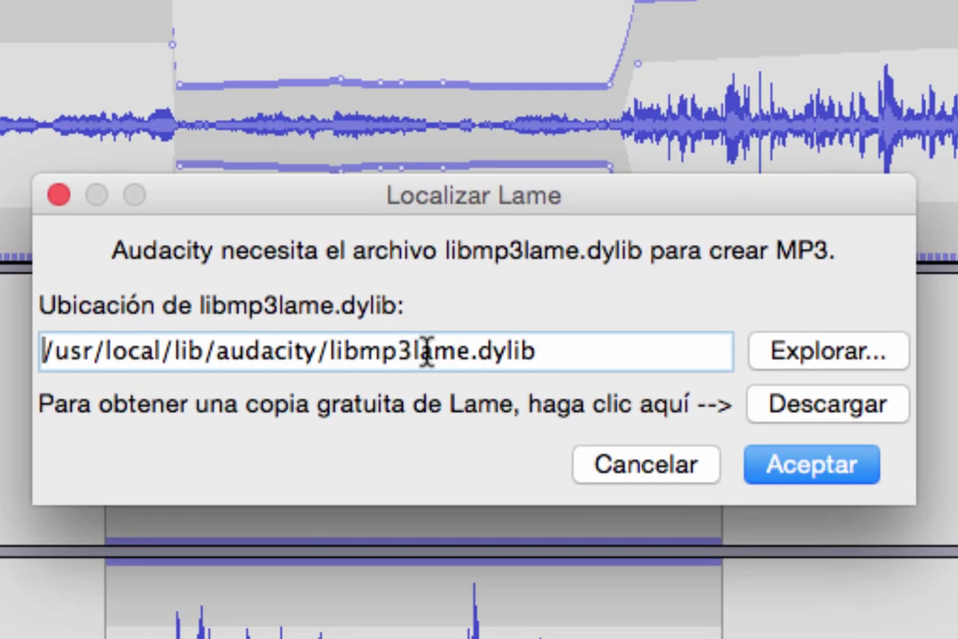
# Back in Audacity, browse for the LAME library file and open the Audacity folder within Aplicaciones
pyautogui.click(817, 359)
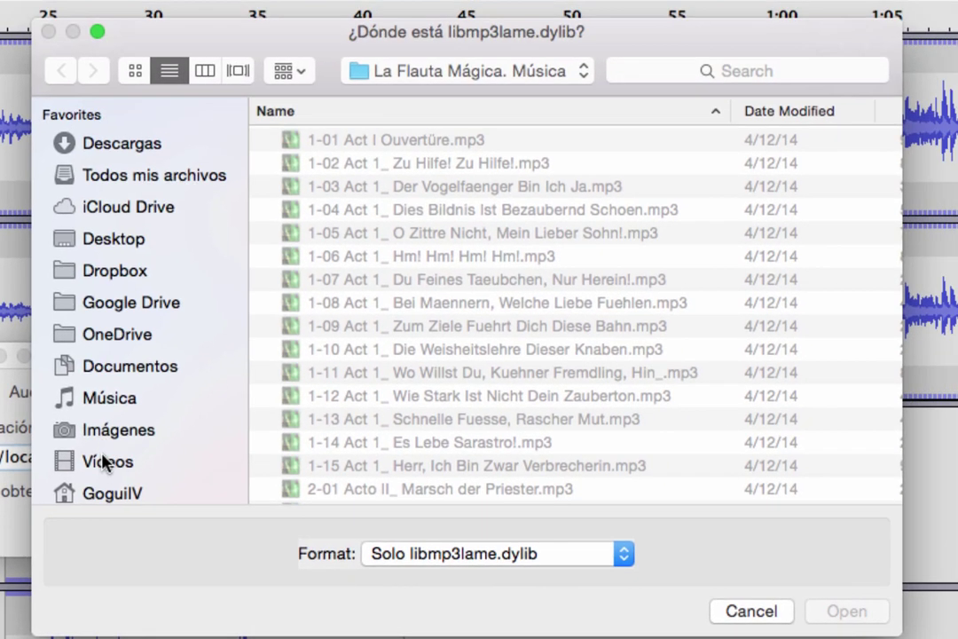
pyautogui.scroll(-2, 122, 391)
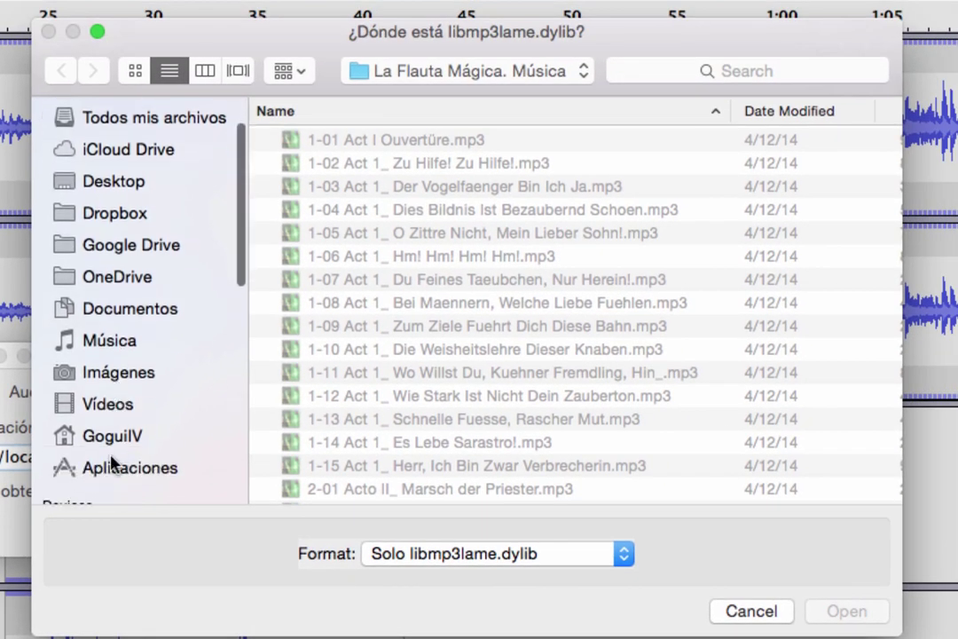
pyautogui.click(116, 466)
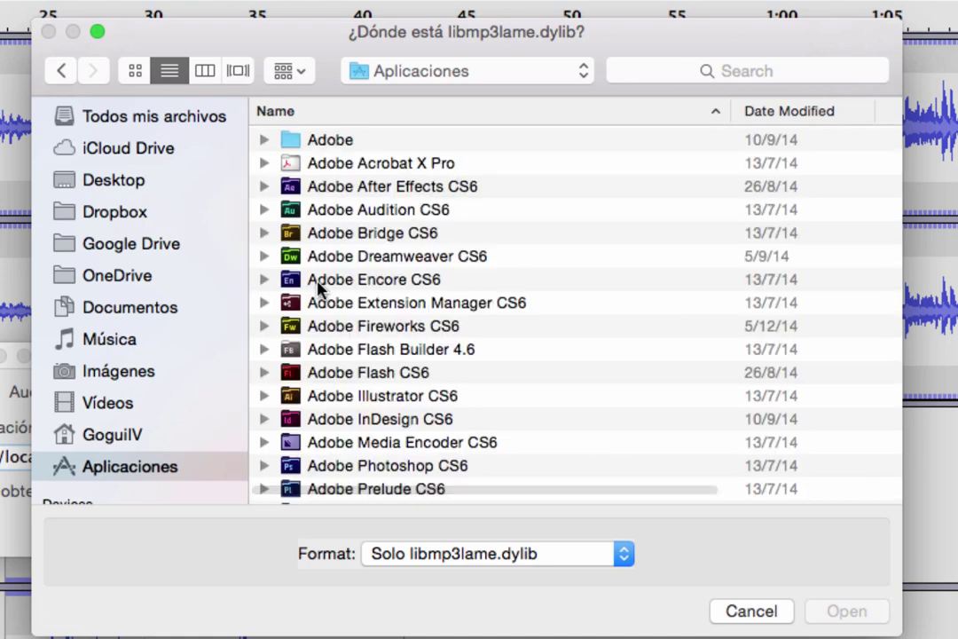
pyautogui.scroll(-7, 318, 284)
pyautogui.click(323, 275)
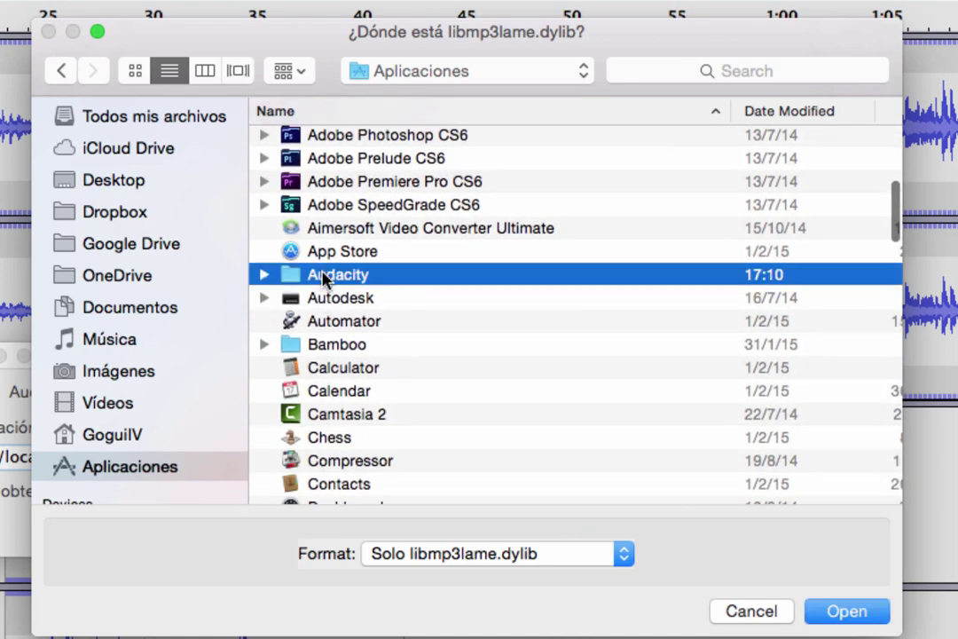
pyautogui.doubleClick(323, 276)
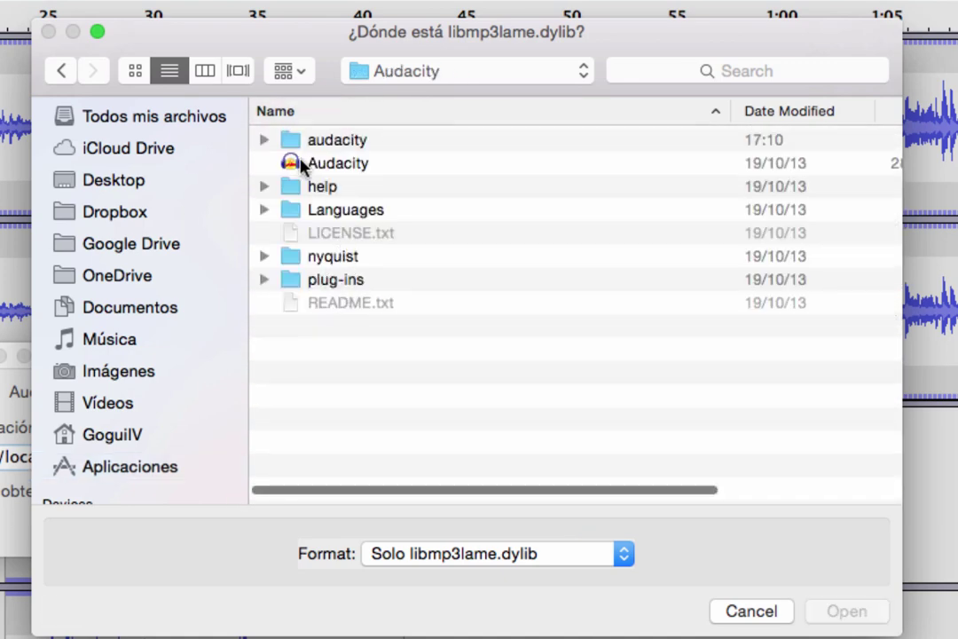
# Choose libmp3lame.dylib from the inner audacity folder as the LAME library and accept its location
pyautogui.click(265, 140)
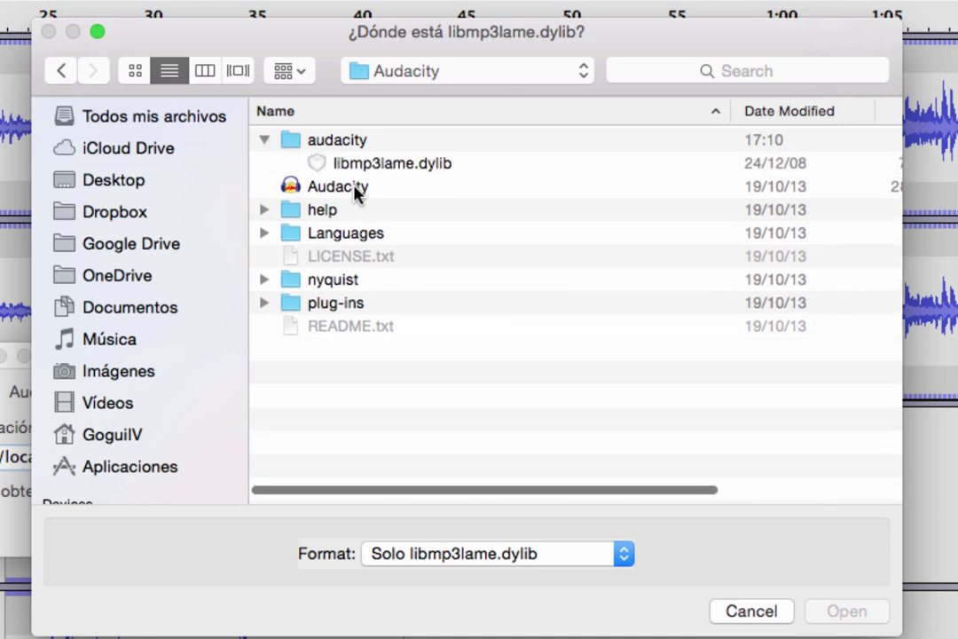
pyautogui.click(401, 164)
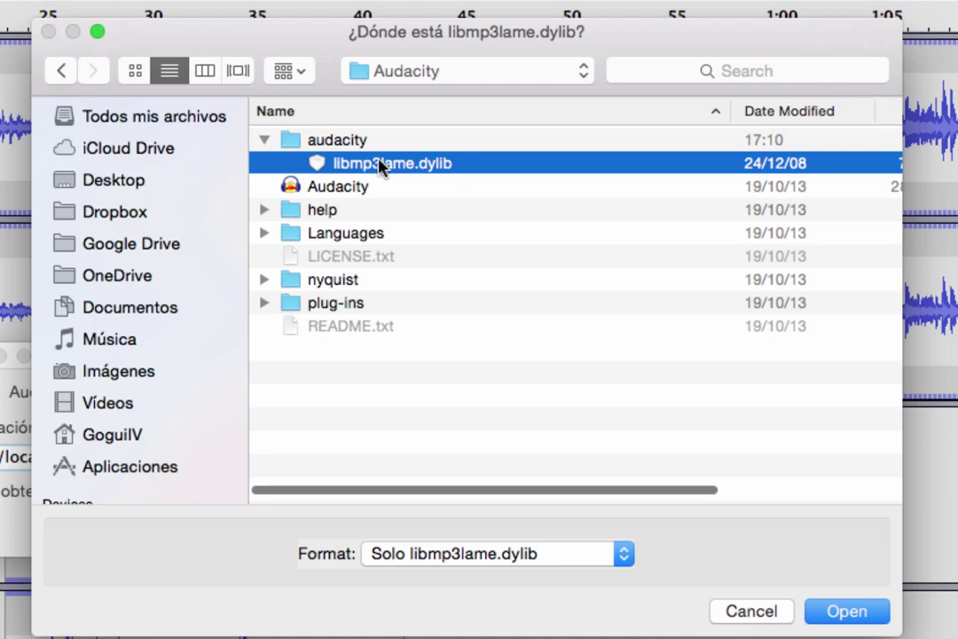
pyautogui.doubleClick(391, 170)
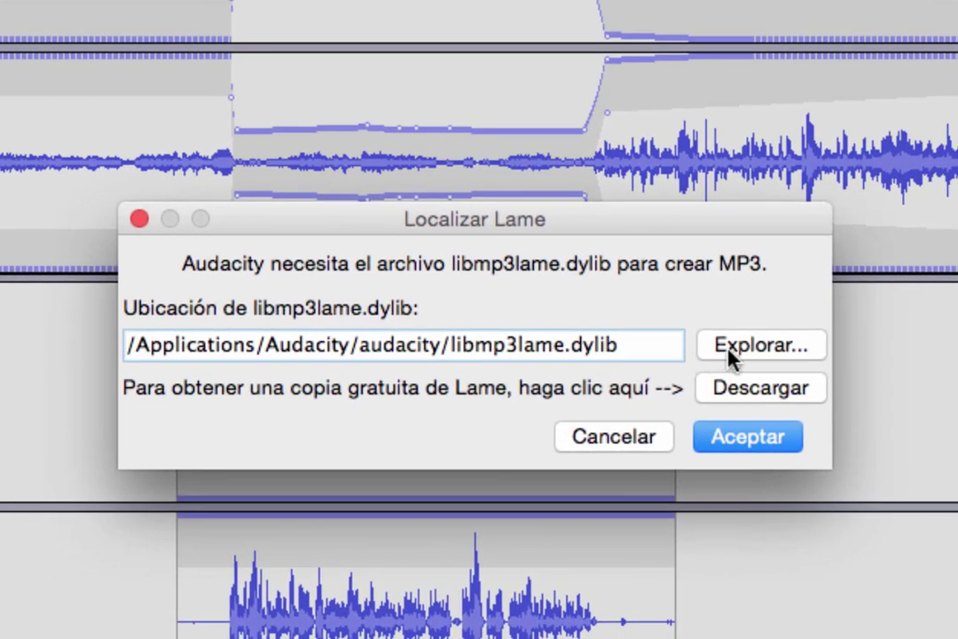
pyautogui.click(749, 438)
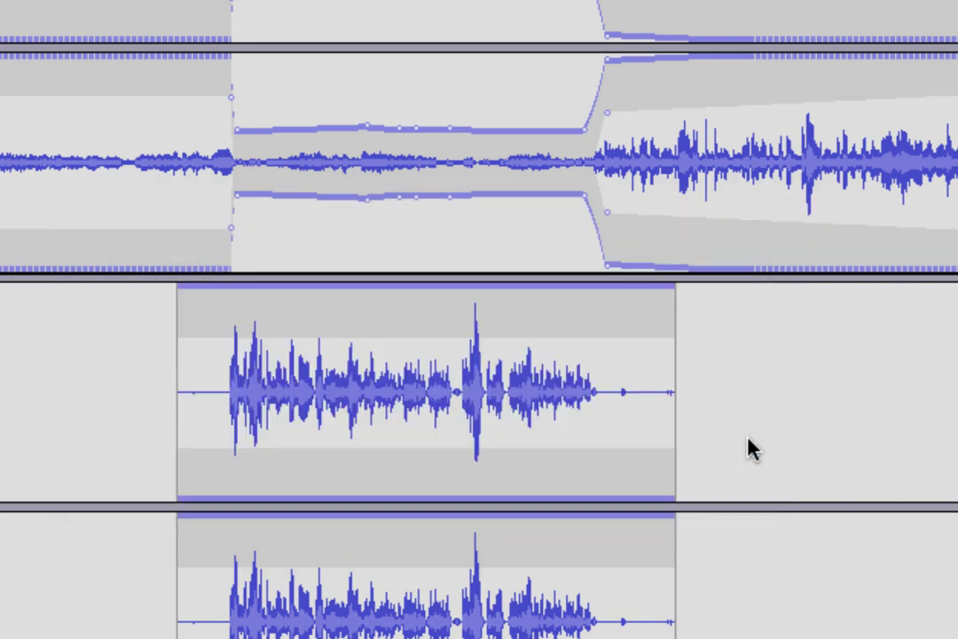